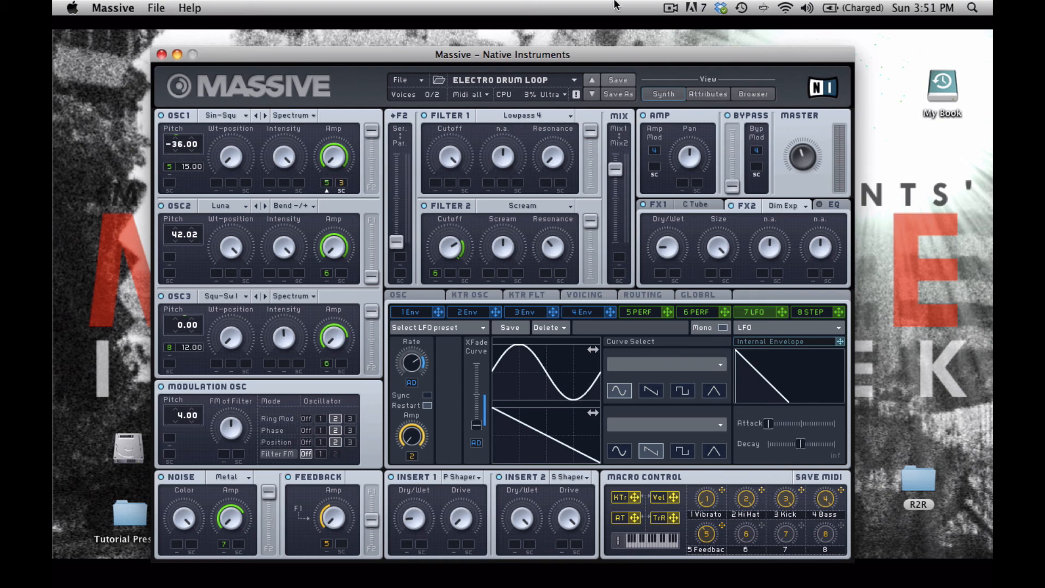
Step: Create a new sound and adjust the preset BPM in the global settings
left_click(403, 79)
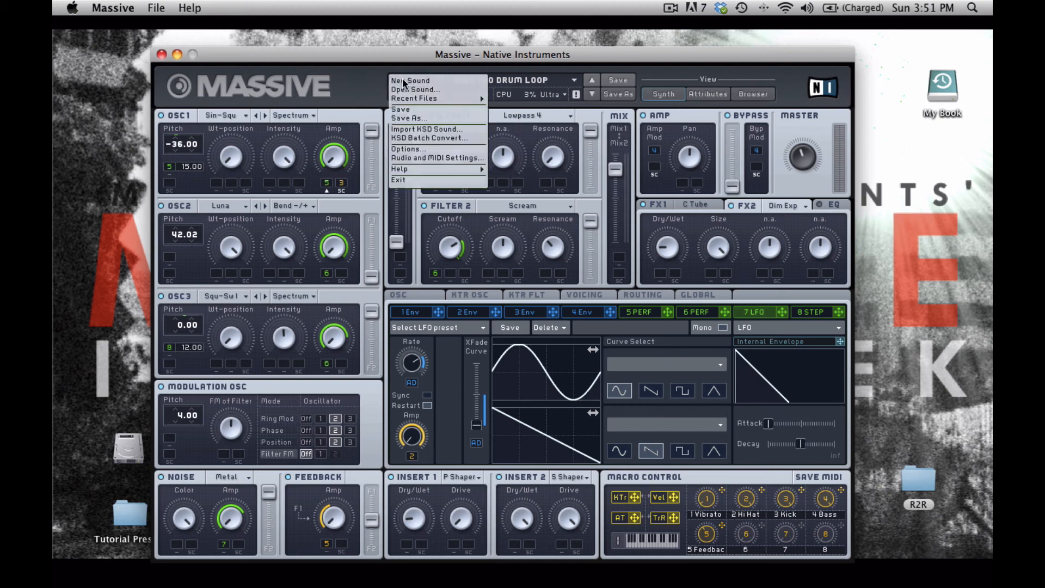
left_click(430, 82)
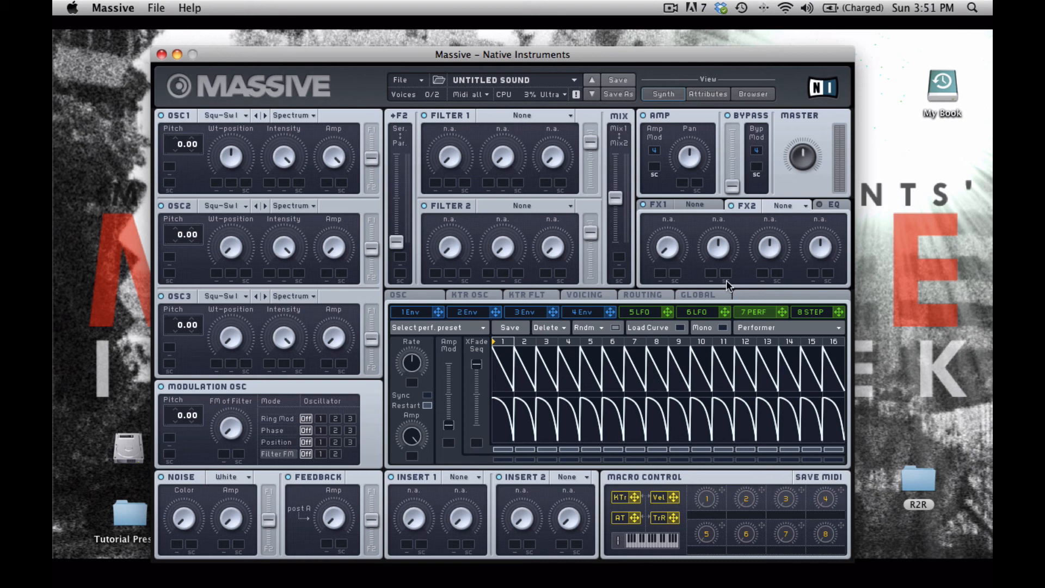
left_click(689, 292)
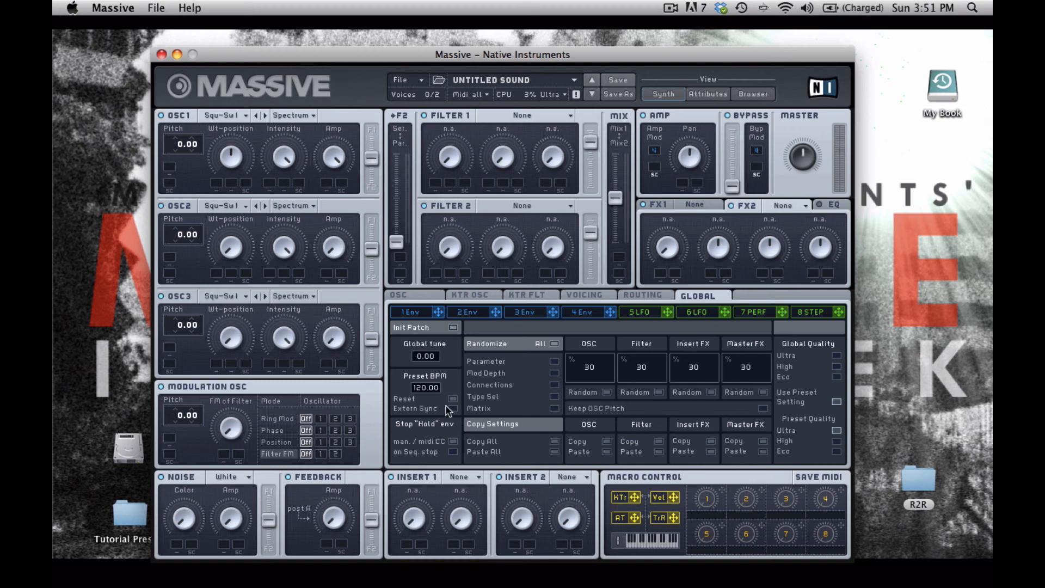
left_click_drag(419, 388, 416, 438)
left_click_drag(420, 390, 421, 398)
Step: Set the voicing mode to Monophon, and open the oscillator settings page
left_click(574, 294)
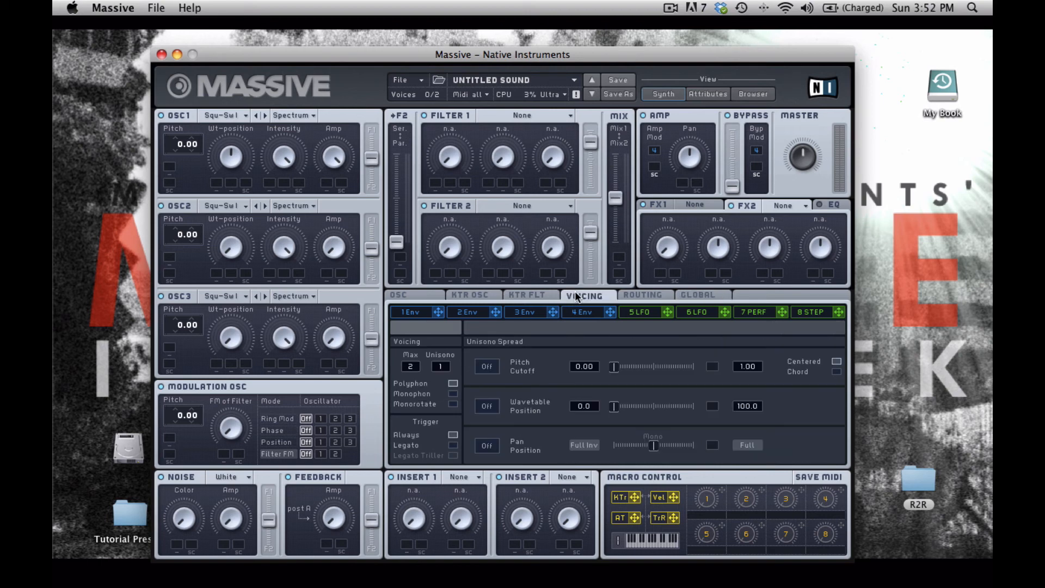
left_click(454, 394)
left_click(702, 298)
left_click(405, 296)
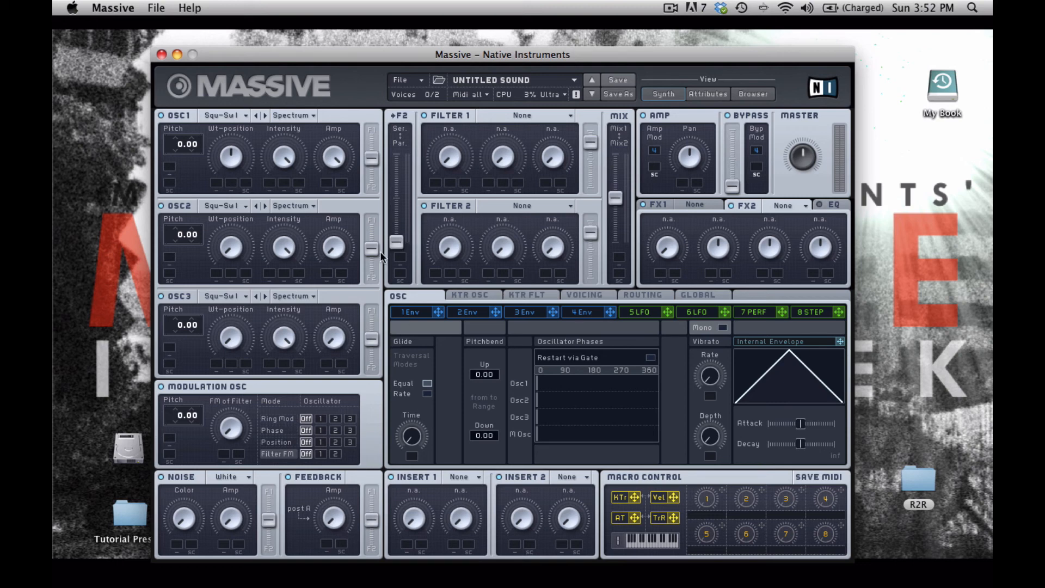
Step: Set OSC1 to the Sin-Square wavetable, turn its Wt-position fully down, and route it entirely to Filter 1
left_click(231, 115)
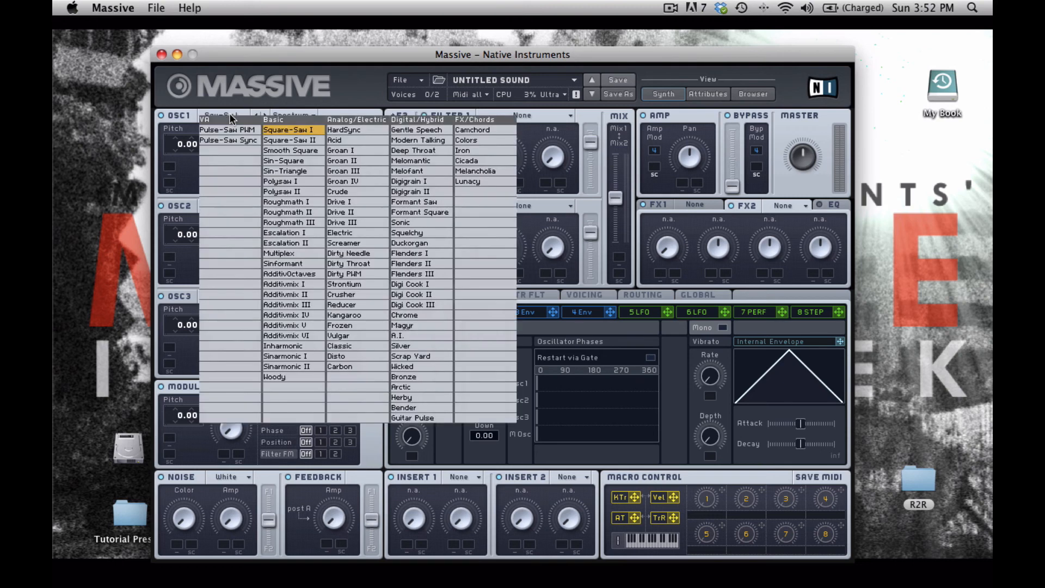
left_click(287, 160)
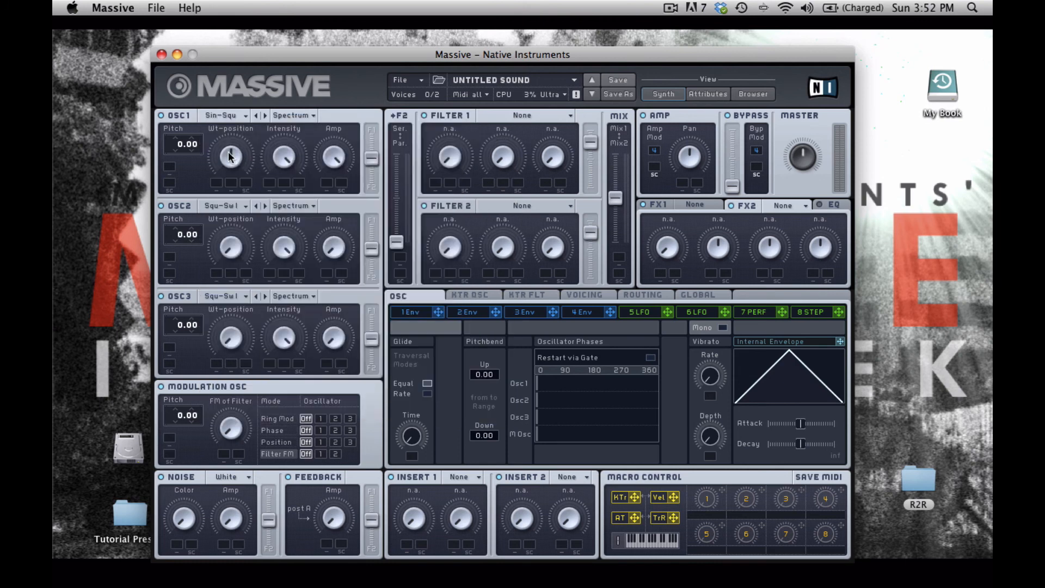
left_click_drag(230, 157, 240, 193)
left_click_drag(366, 158, 372, 89)
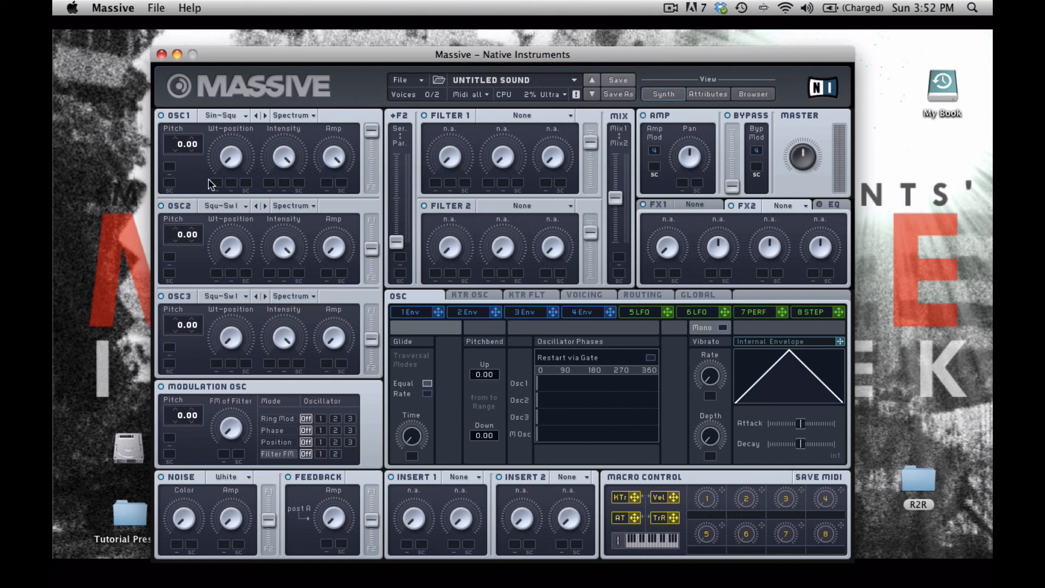
Step: Change modulator 5 from an LFO to a Performer
left_click(640, 312)
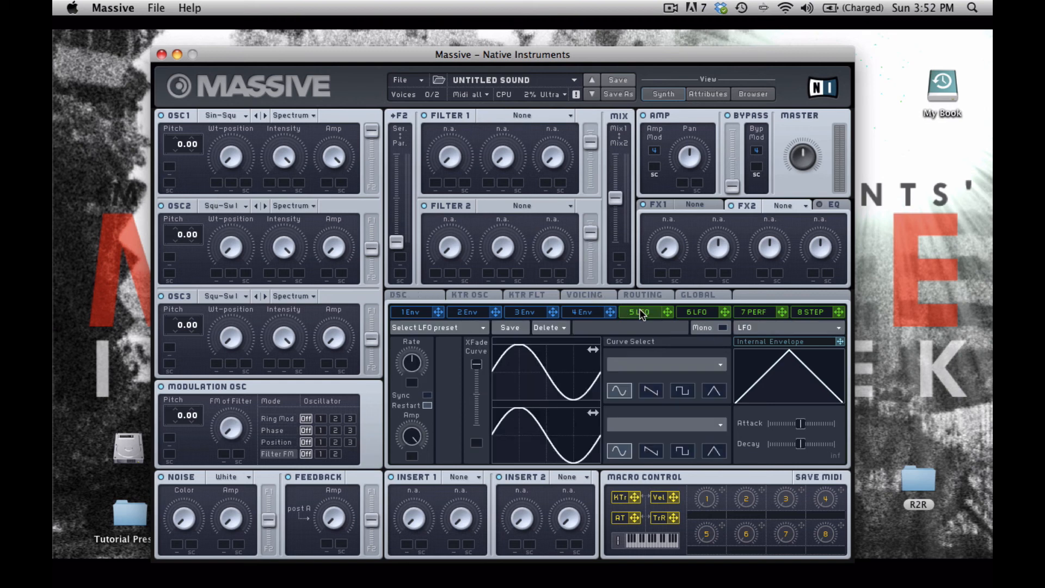
left_click(768, 328)
left_click(767, 333)
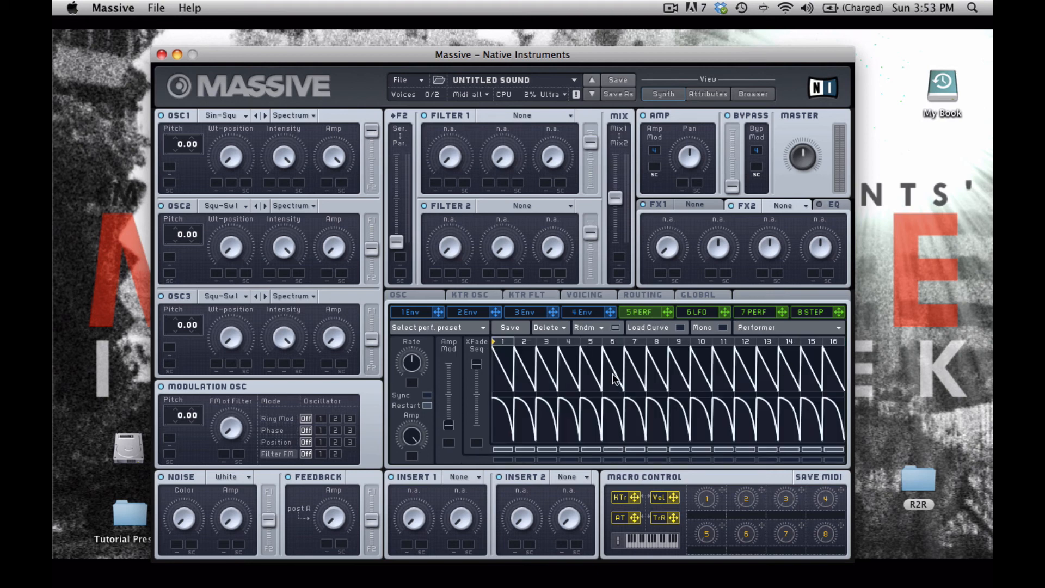
Step: Sync Performer 5 with a ratio of 1/16, and flatten both of its sequences to zero
left_click(427, 396)
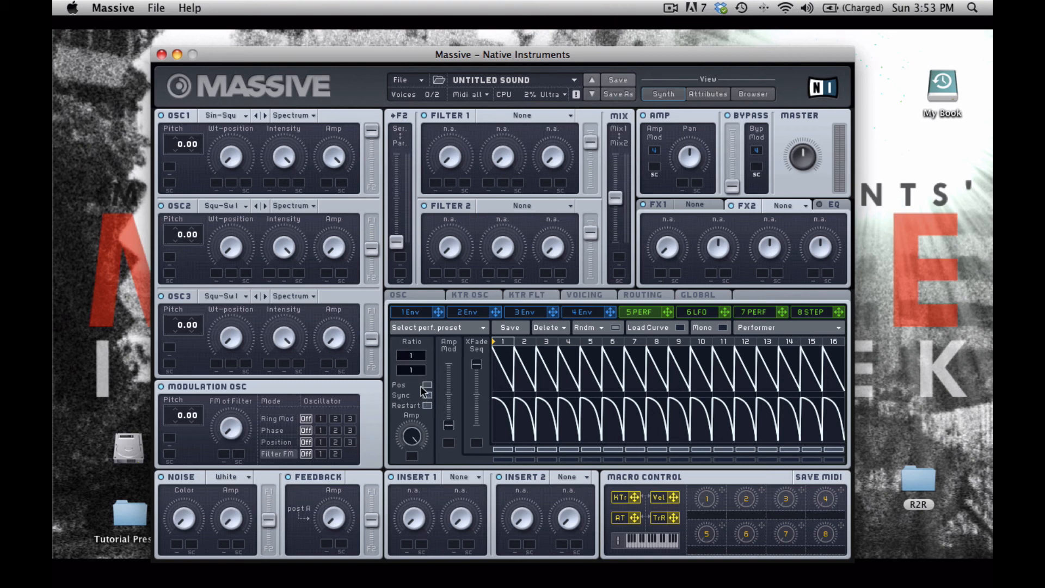
left_click_drag(415, 360, 414, 359)
mouse_move(840, 381)
left_mouse_down()
mouse_move(823, 398)
mouse_move(504, 405)
mouse_move(512, 449)
mouse_move(829, 444)
left_mouse_up()
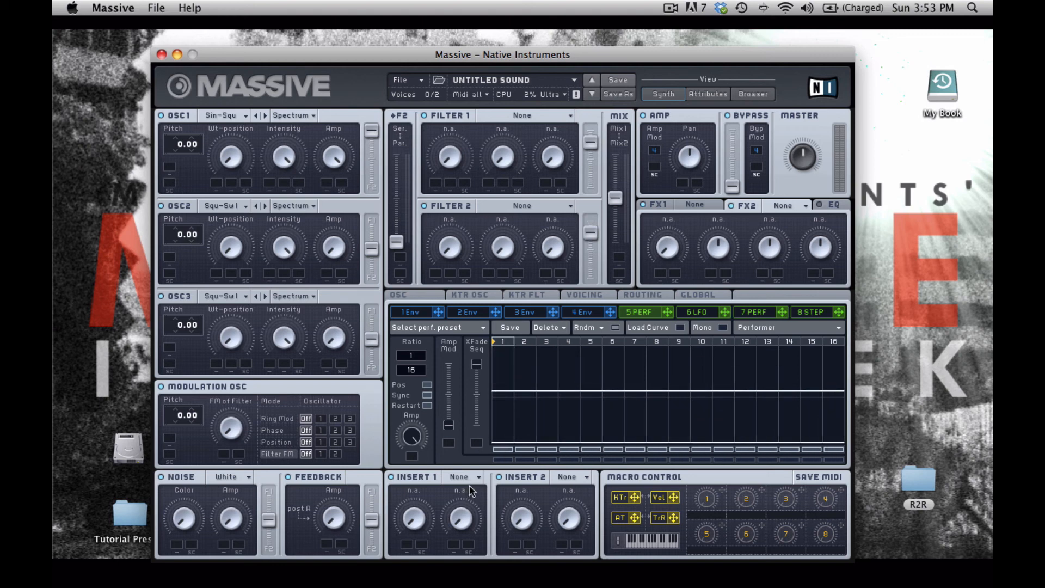
Step: Load the rounded falling curve into steps 1, 3, 6 and 9 of Performer 5's upper sequence at full height
left_click(680, 327)
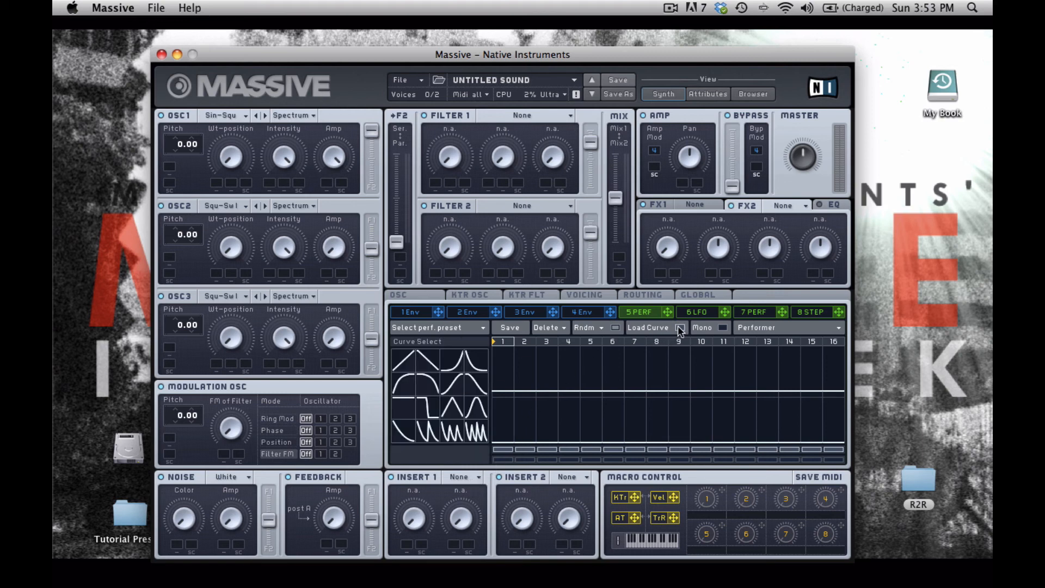
left_click(425, 387)
left_click_drag(506, 378, 504, 349)
left_click_drag(547, 375, 547, 327)
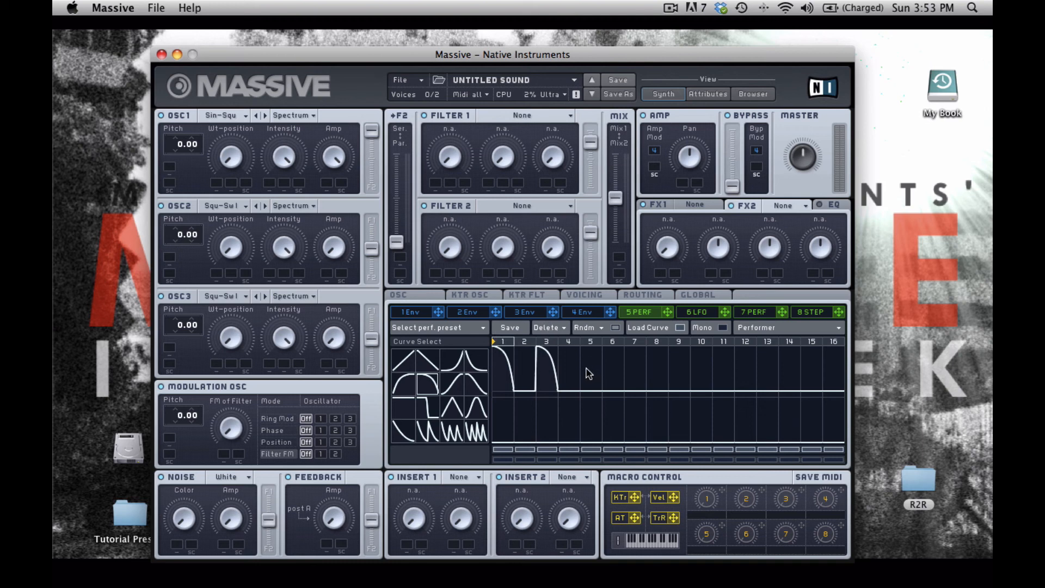
mouse_move(585, 380)
left_mouse_down()
mouse_move(586, 334)
mouse_move(596, 419)
mouse_move(612, 327)
left_mouse_up()
left_click_drag(675, 368, 680, 331)
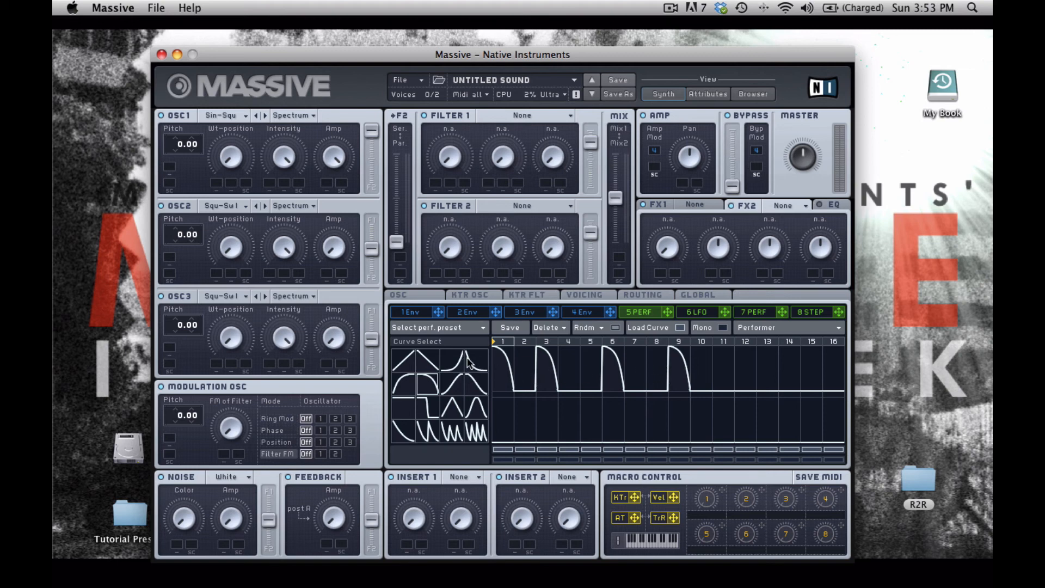
Step: Add a sharp falling curve at partial height on step 8 and a full-height rising curve on step 14 of Performer 5
left_click_drag(468, 360, 653, 361)
left_click(451, 361)
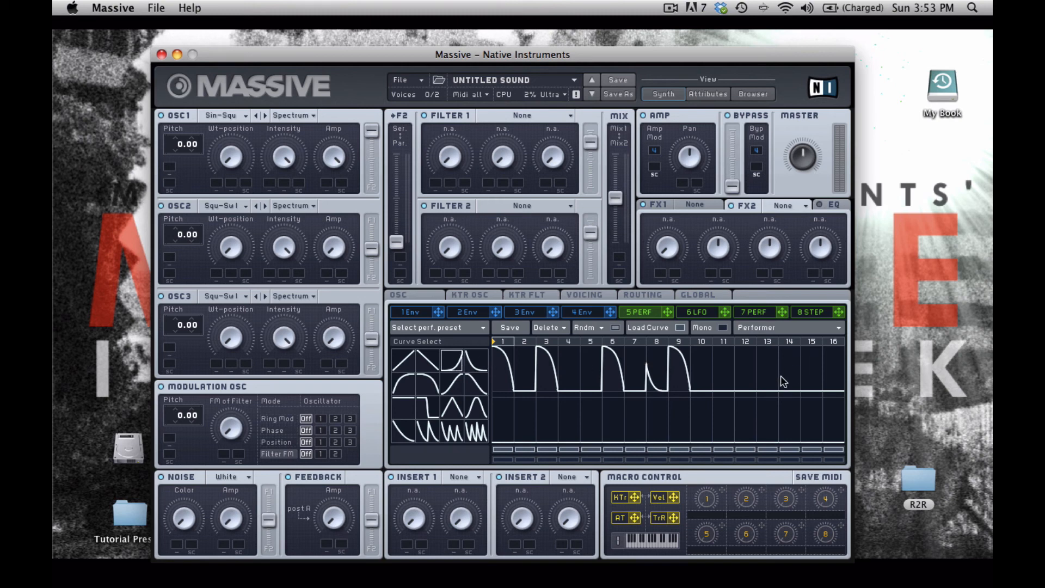
left_click_drag(782, 381, 787, 344)
Step: Assign Performer 5 to OSC1's Amp with modulation over the full range, and hide the curve selection
left_click_drag(667, 316, 328, 182)
left_click_drag(326, 179, 314, 86)
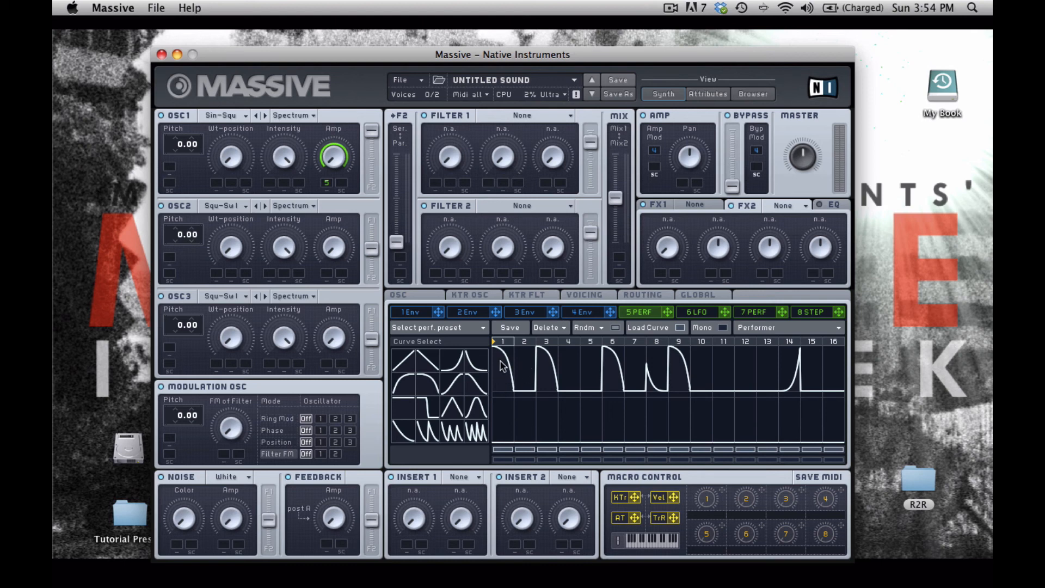
left_click(679, 327)
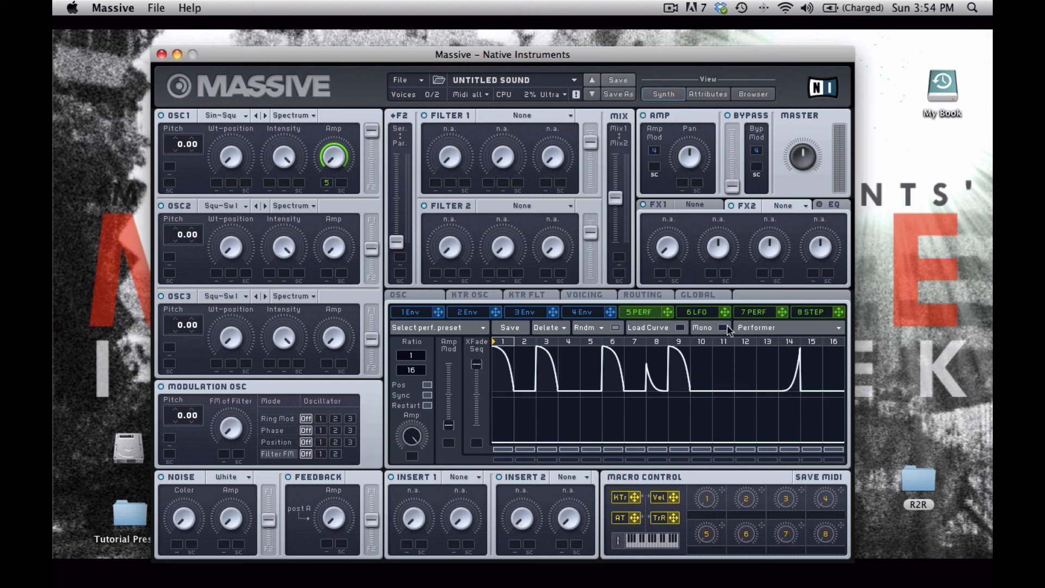
Step: Load the sharp falling curve into step 16 of Performer 5's upper sequence
left_click(681, 328)
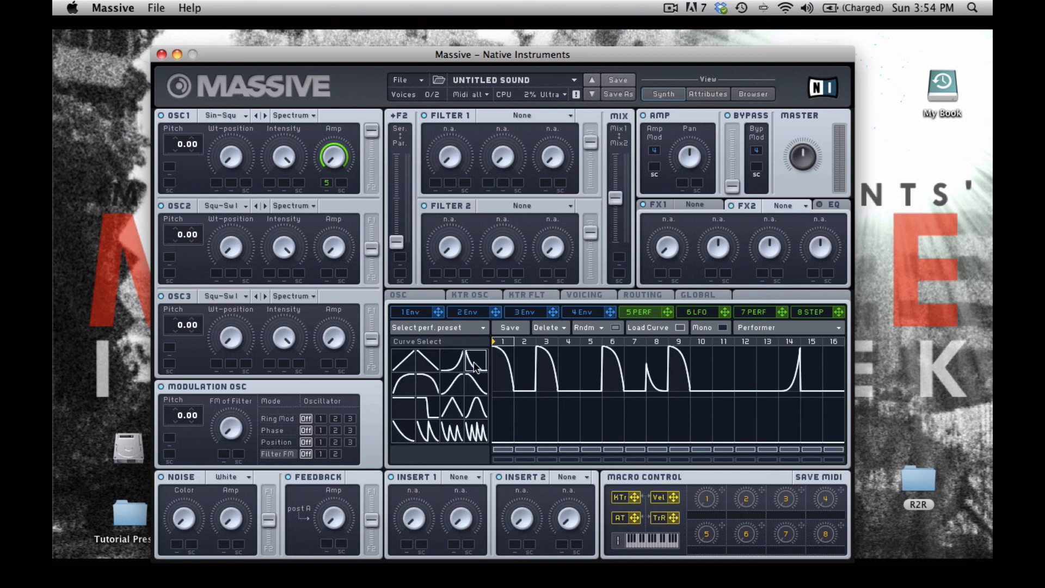
left_click(818, 375)
left_click(475, 365)
left_click_drag(827, 369, 810, 413)
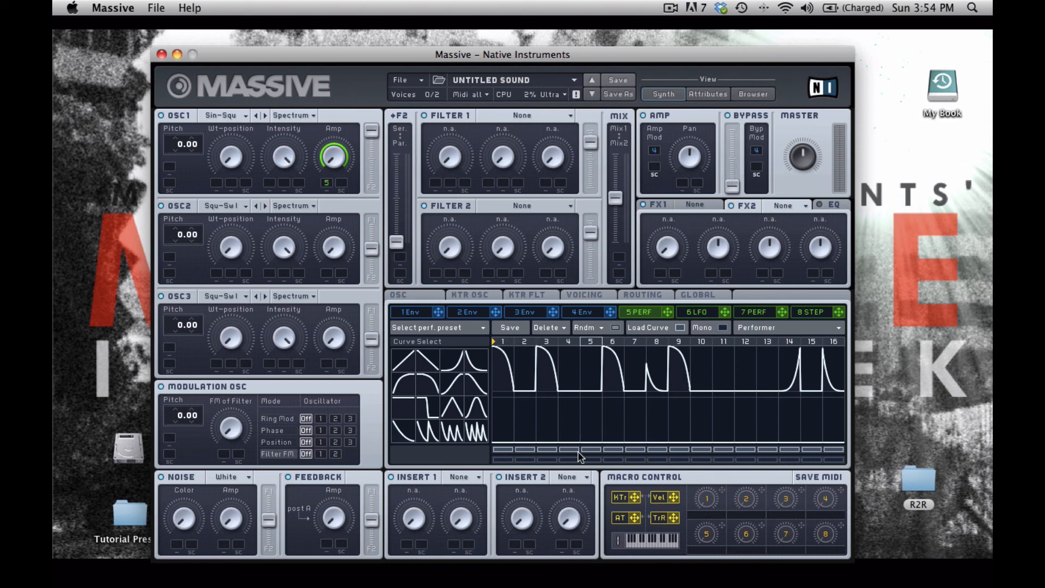
Step: Shorten the attack and release of envelope 4, and raise its decay level to maximum
left_click(581, 313)
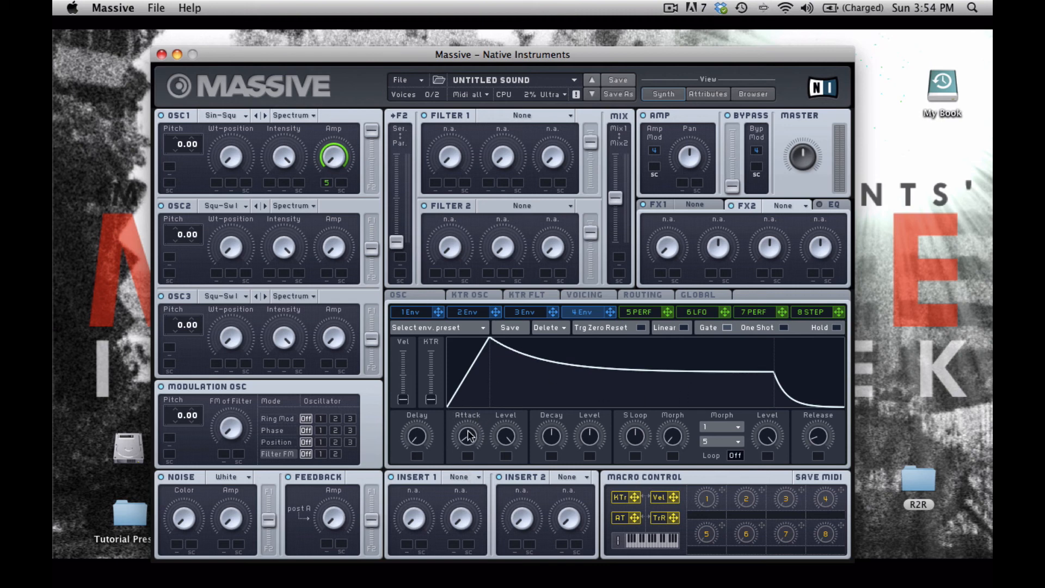
left_click_drag(468, 436, 472, 484)
left_click_drag(819, 445, 814, 489)
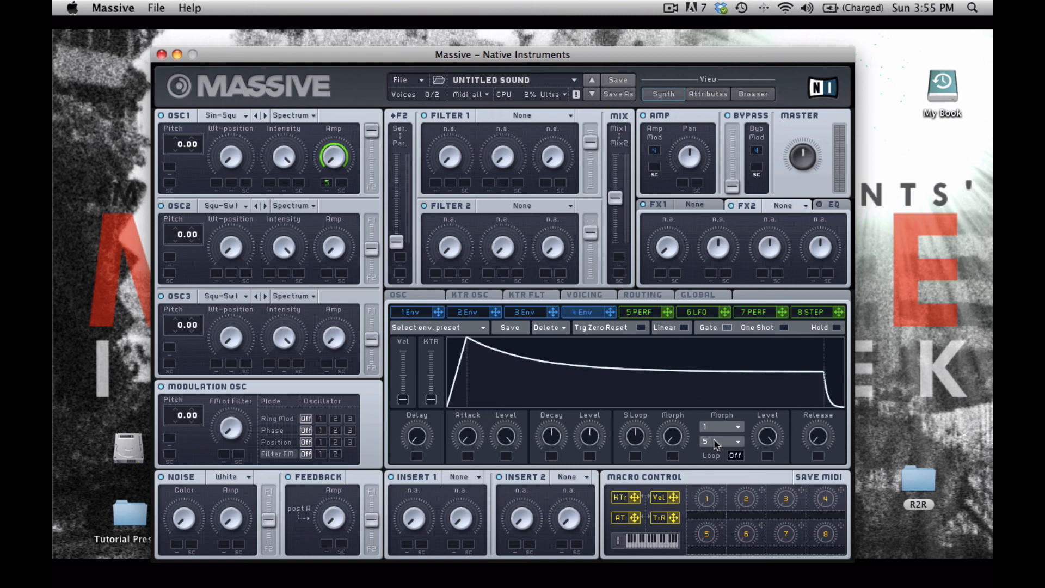
left_click_drag(592, 438, 572, 291)
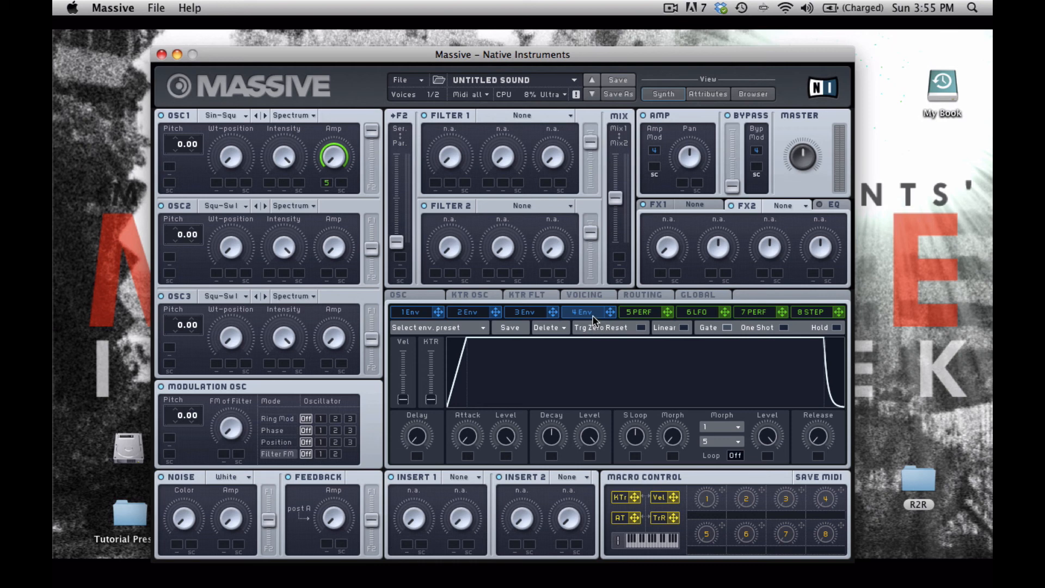
Step: Set OSC1's pitch to -24.00, and assign Performer 5 to its two pitch modulation slots with amounts of 24.00 and -12.00
left_click(640, 313)
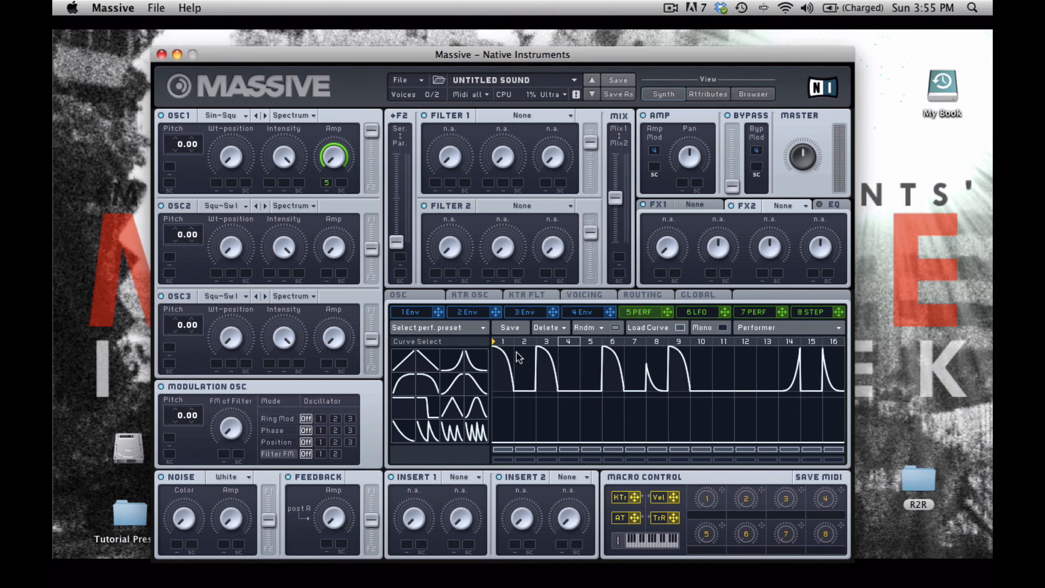
left_click(680, 327)
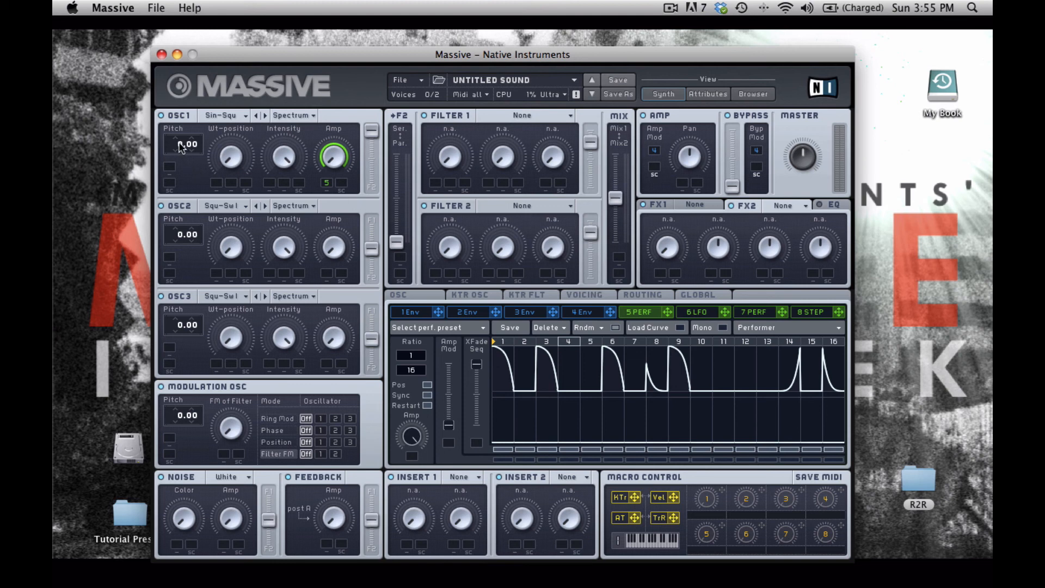
left_click_drag(183, 144, 177, 177)
left_click_drag(666, 311, 169, 167)
left_click_drag(670, 316, 173, 187)
left_click_drag(192, 168, 181, 133)
left_click_drag(189, 185, 186, 193)
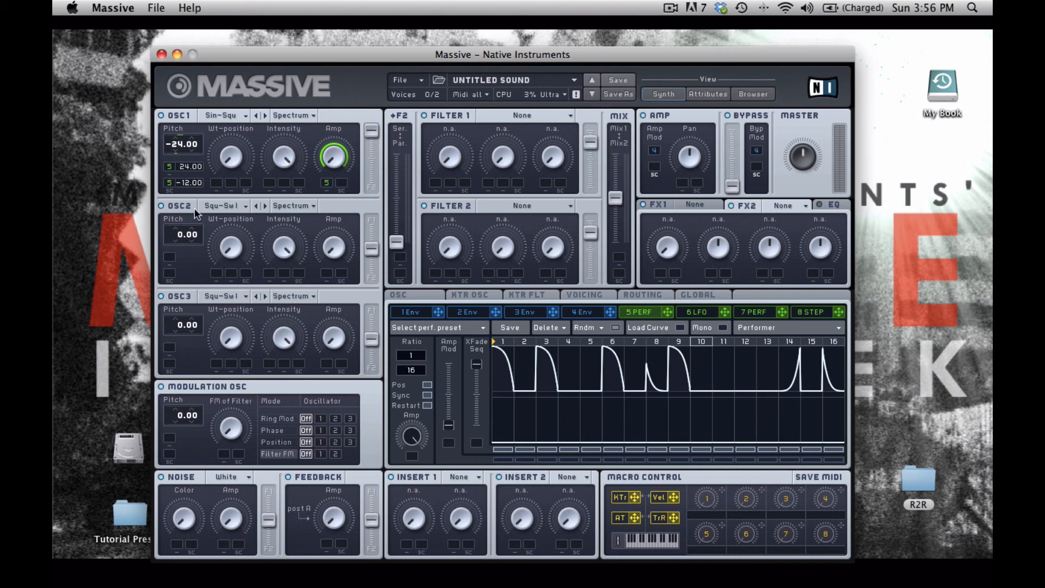
Step: Turn off OSC1, and set OSC2 to the Sin-Triangle wavetable with pitch 24.00, routed entirely to Filter 2
left_click(233, 207)
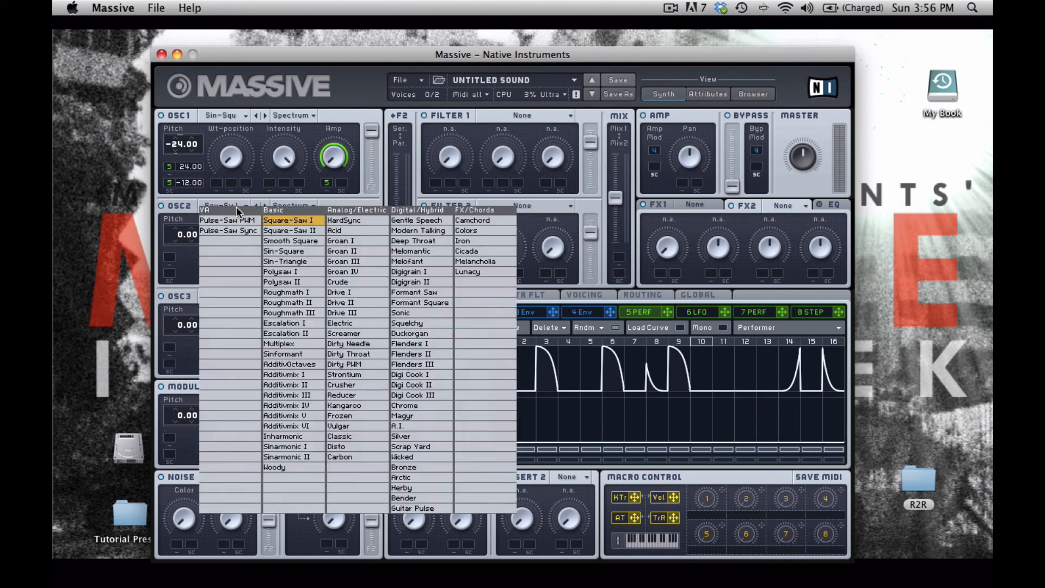
left_click(305, 256)
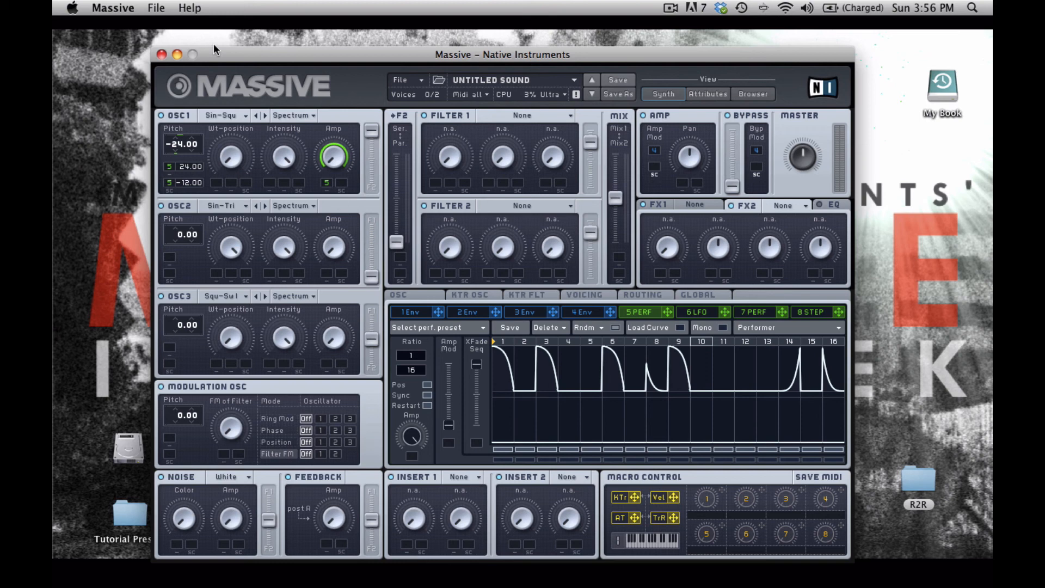
left_click(161, 115)
left_click_drag(178, 216, 179, 206)
Step: Change modulator 6 from an LFO to a Performer, and flatten both of its sequences
left_click(703, 313)
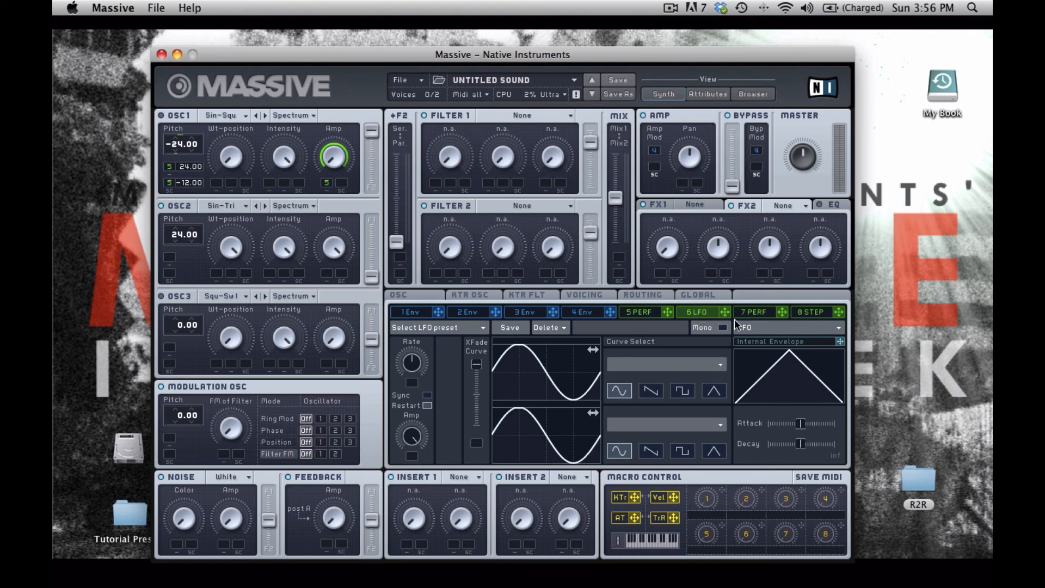
left_click(756, 335)
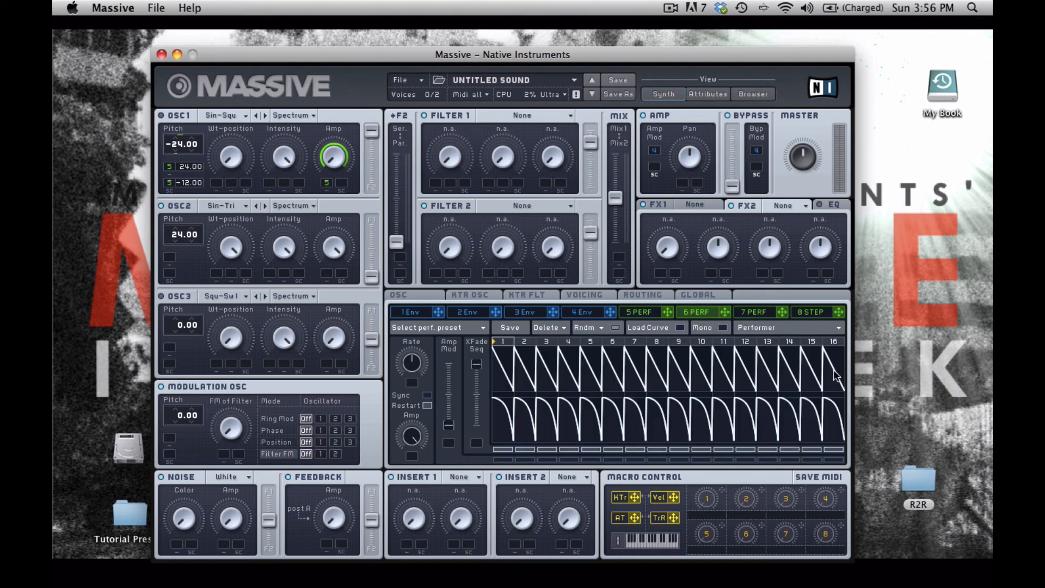
mouse_move(838, 376)
left_mouse_down()
mouse_move(809, 400)
mouse_move(500, 403)
left_mouse_up()
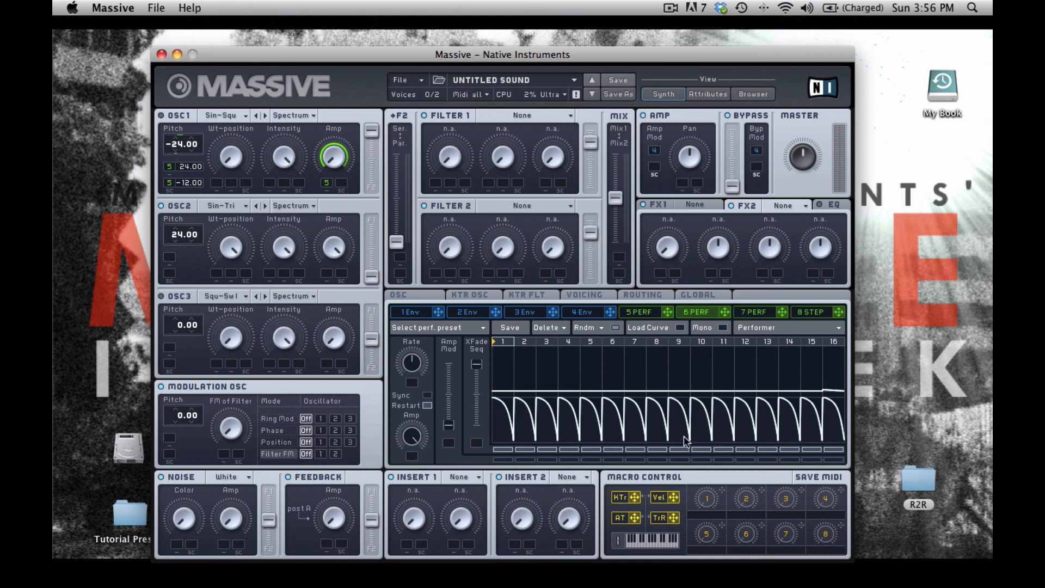
mouse_move(833, 433)
left_mouse_down()
mouse_move(785, 459)
mouse_move(504, 447)
left_mouse_up()
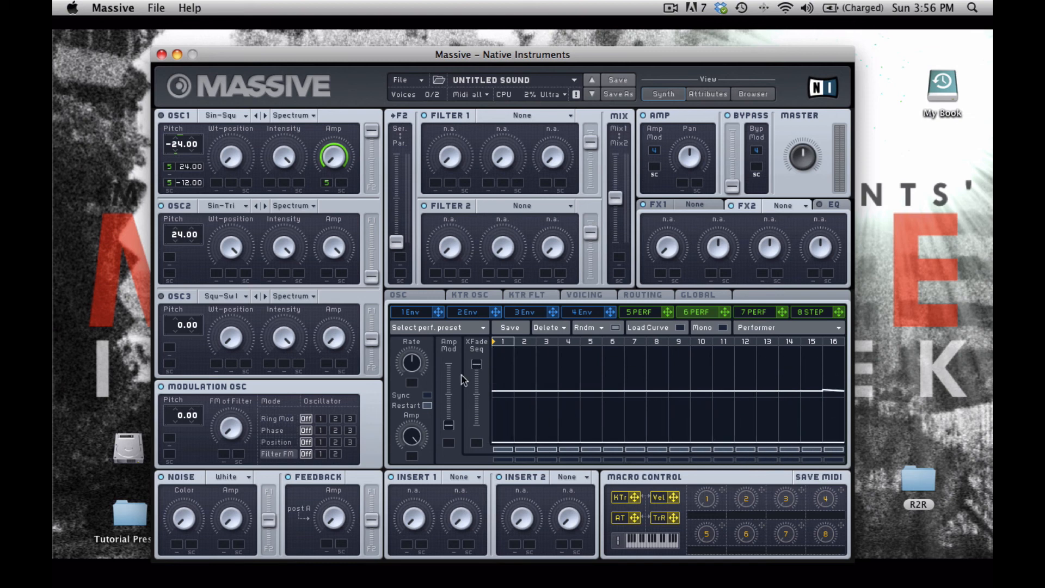
Step: Sync Performer 6 with a ratio of 1/4, and limit its sequence to the first four steps
left_click(426, 395)
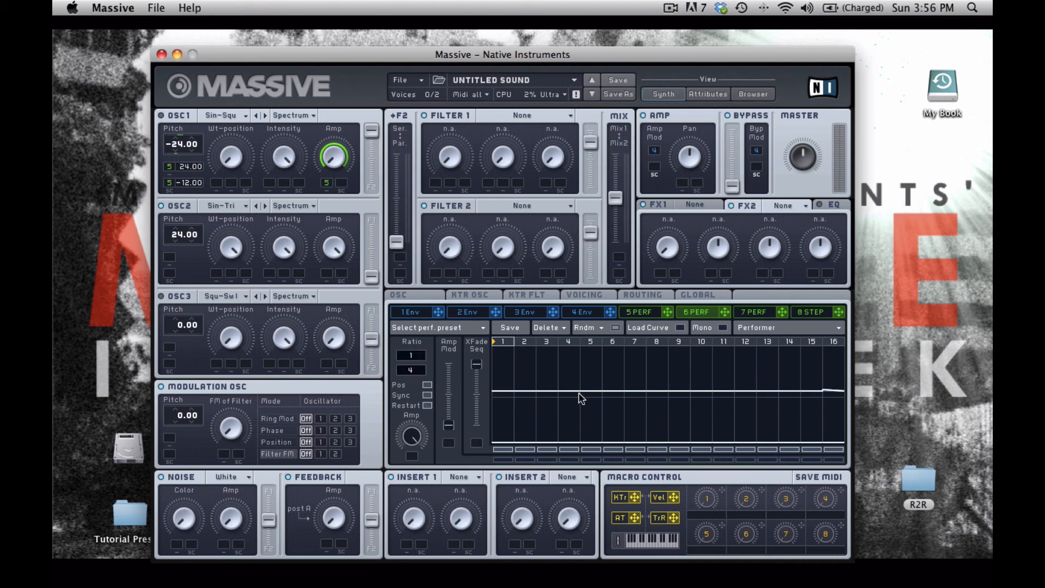
left_click_drag(842, 347, 576, 345)
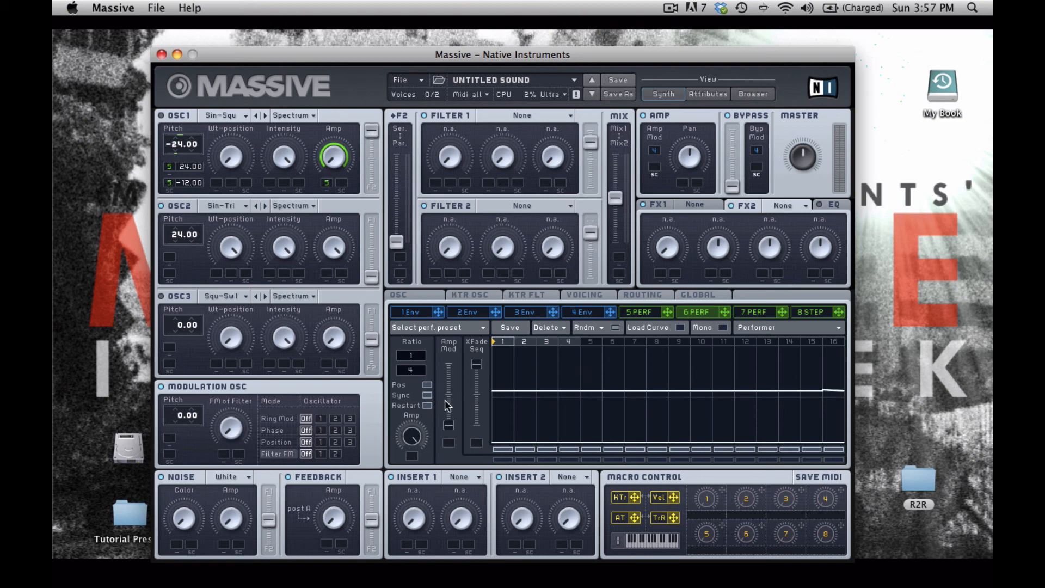
Step: Load a sharp decay curve into steps 2 and 4 of Performer 6's upper sequence, with step 1 flat
left_click(680, 327)
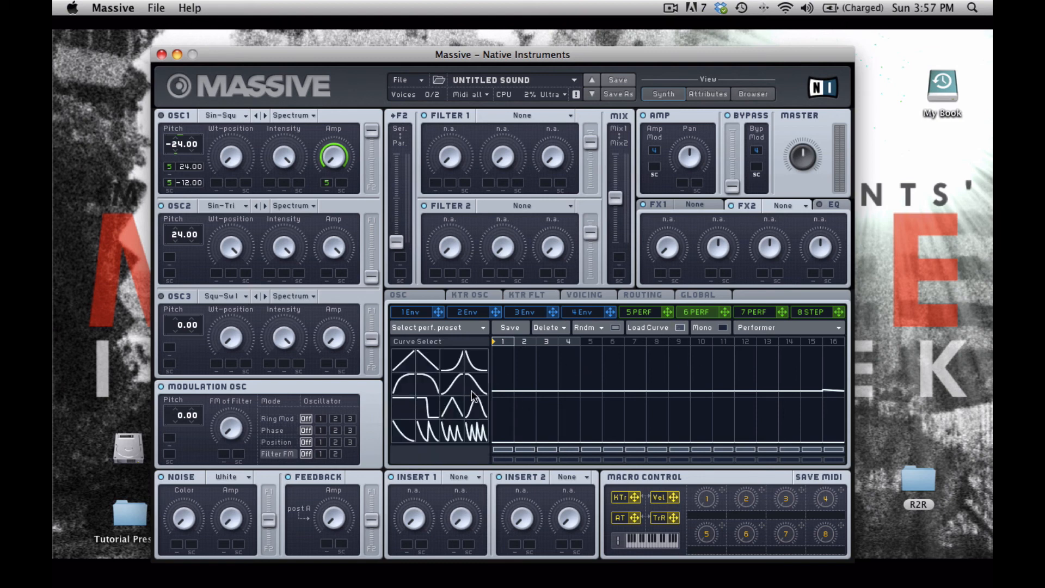
left_click_drag(475, 363, 515, 368)
left_click(475, 356)
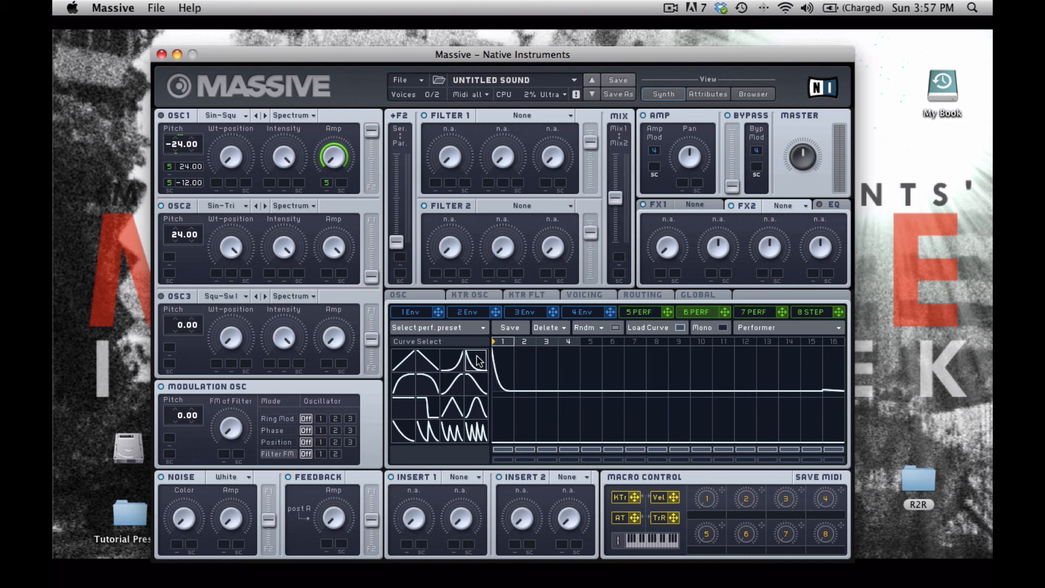
left_click(524, 381)
left_click(570, 381)
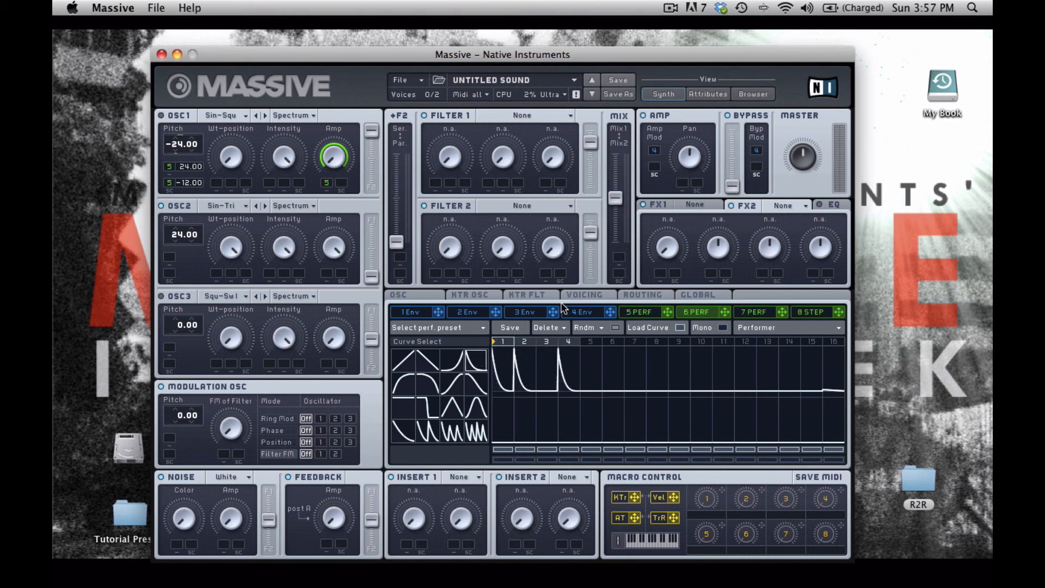
left_click_drag(497, 359, 497, 468)
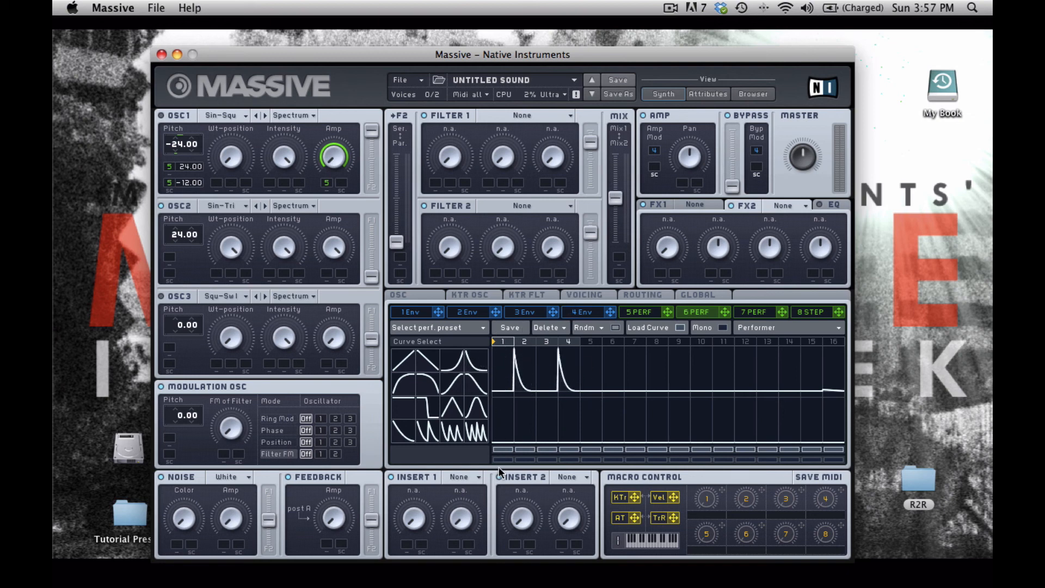
left_click(680, 328)
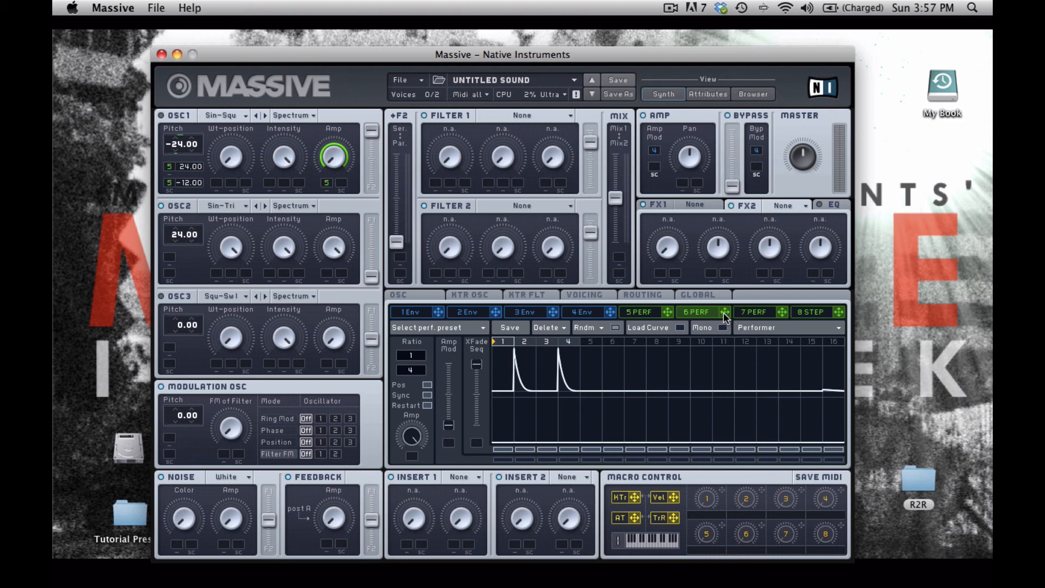
Step: Assign Performer 6 to OSC2's amp at full amount, and turn off OSC1
left_click_drag(724, 312, 328, 273)
left_click_drag(327, 273, 323, 117)
left_click(230, 296)
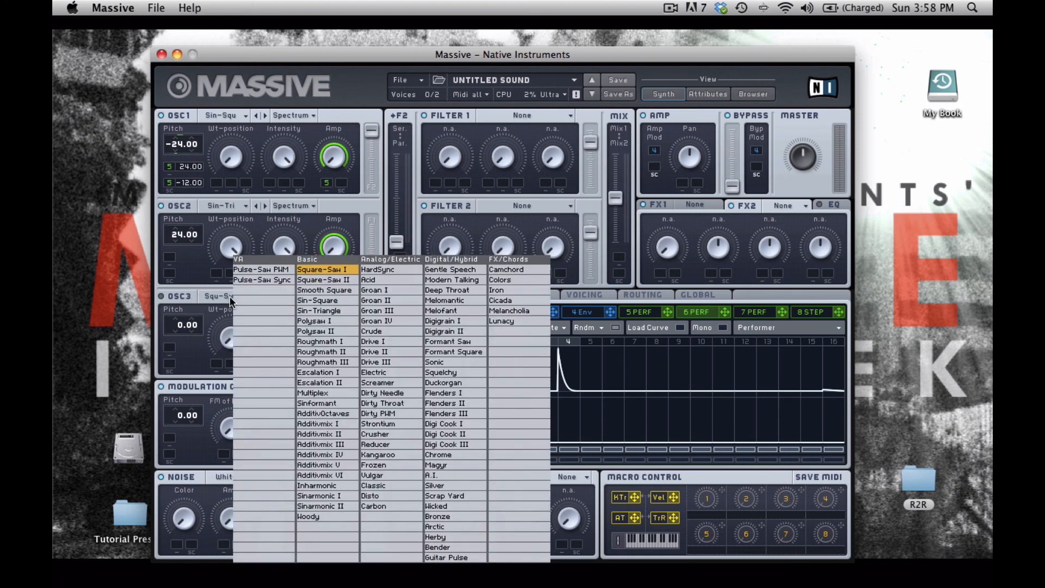
left_click(170, 296)
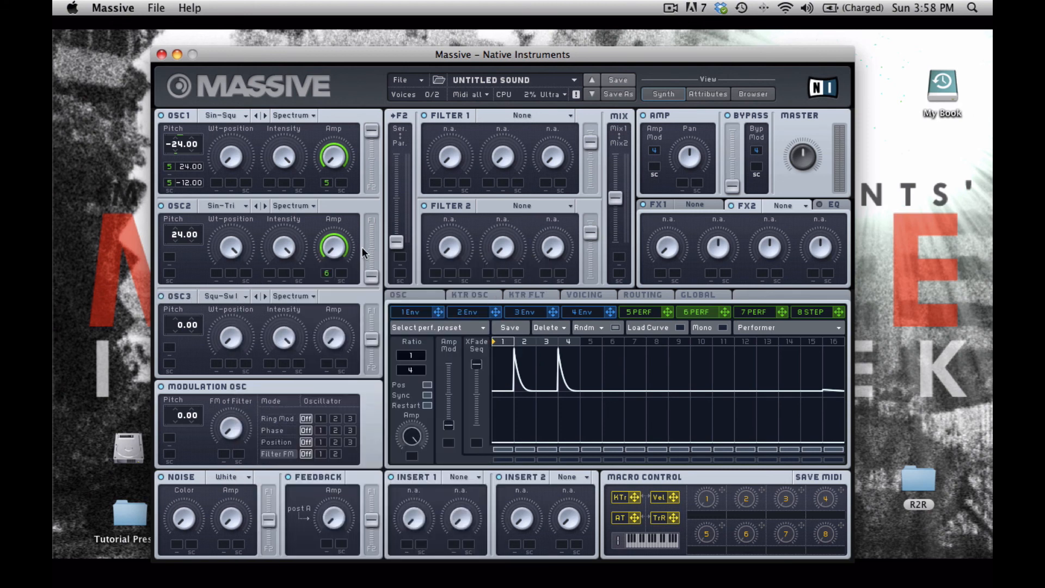
left_click(161, 116)
Step: Change modulator 7 from a Performer to a Stepper, and assign it to OSC3's pitch with an amount of 12.00
left_click(748, 312)
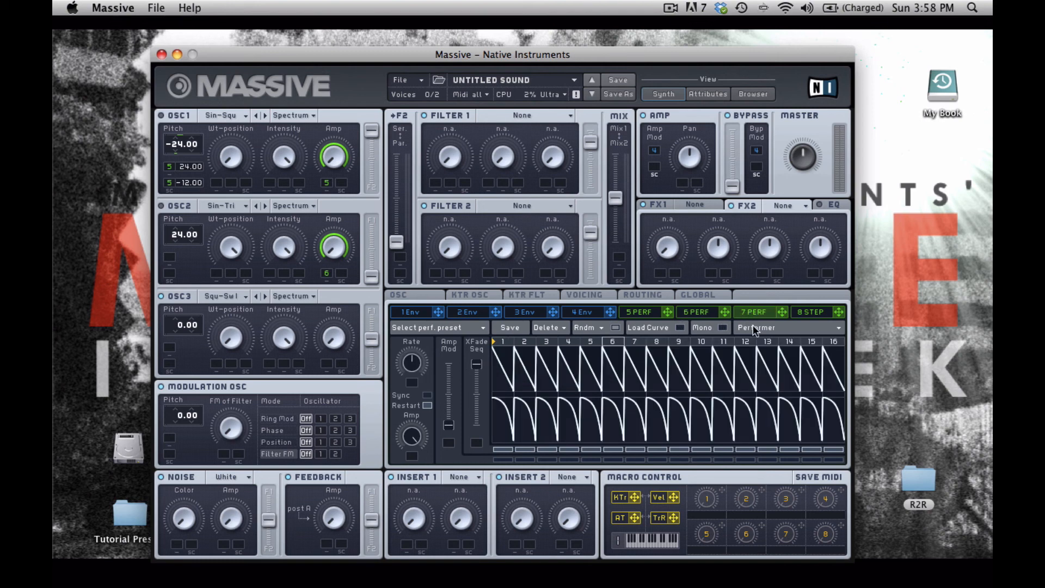
left_click(754, 328)
left_click(751, 341)
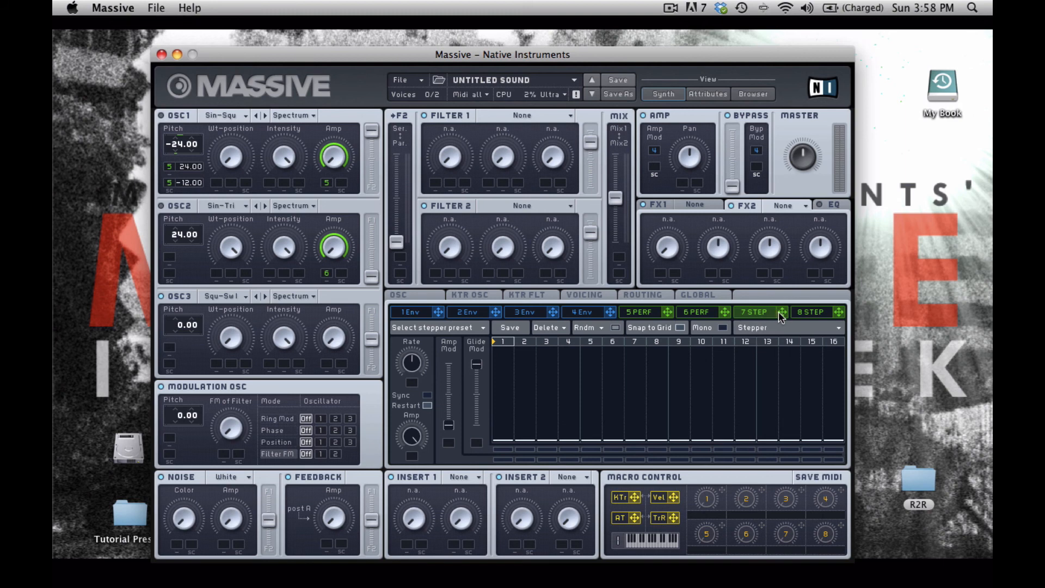
left_click_drag(782, 311, 169, 347)
Step: Sync Stepper 7 at a ratio of 1/16 with grid snapping, and raise steps 1, 3, 4, 7, 9, 12, 14 and 15 to varied levels
left_click(680, 329)
left_click(428, 395)
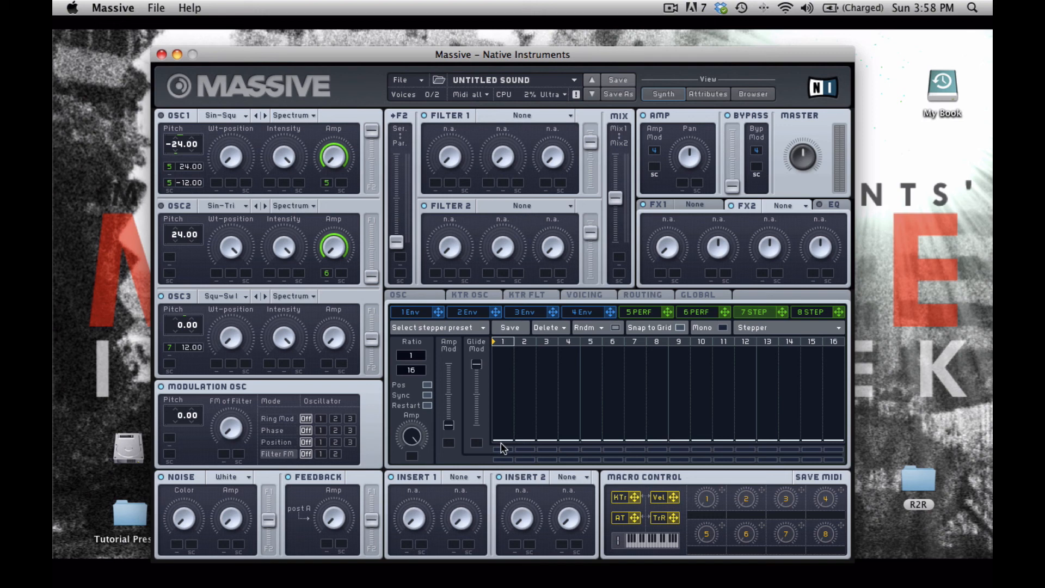
left_click(501, 388)
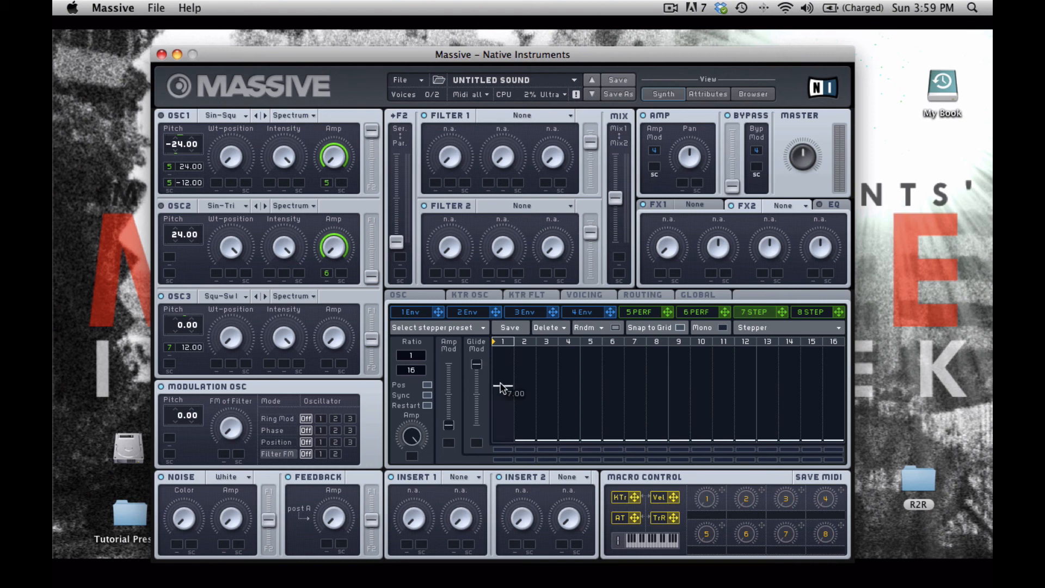
left_click(547, 385)
left_click(565, 387)
left_click(678, 347)
left_click(748, 395)
left_click_drag(746, 393, 811, 426)
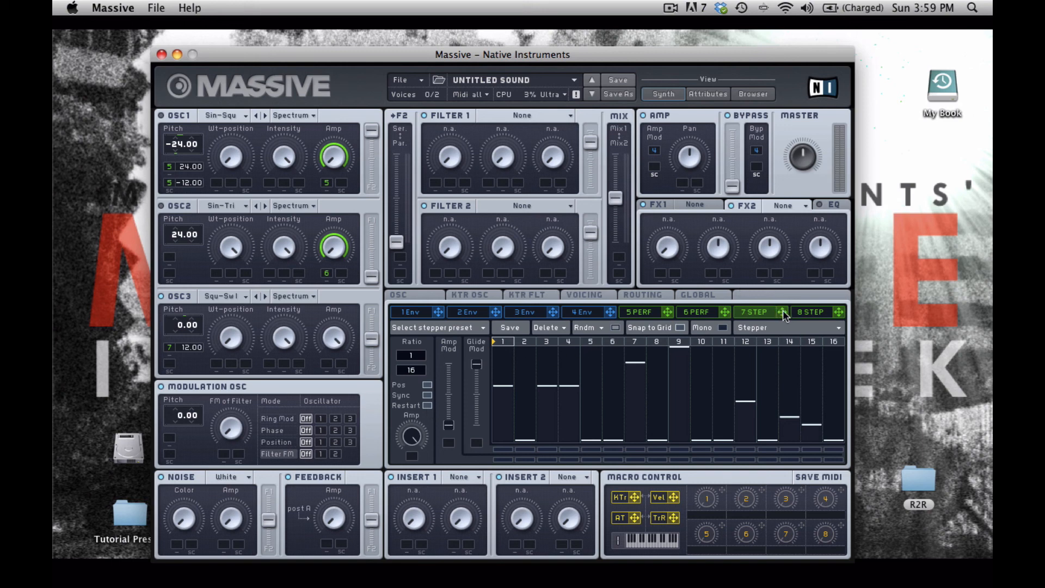
Step: Assign Performer 5 to OSC3's amp, and route OSC3 entirely to Filter 2
left_click_drag(782, 309, 328, 368)
left_click_drag(327, 369, 327, 354)
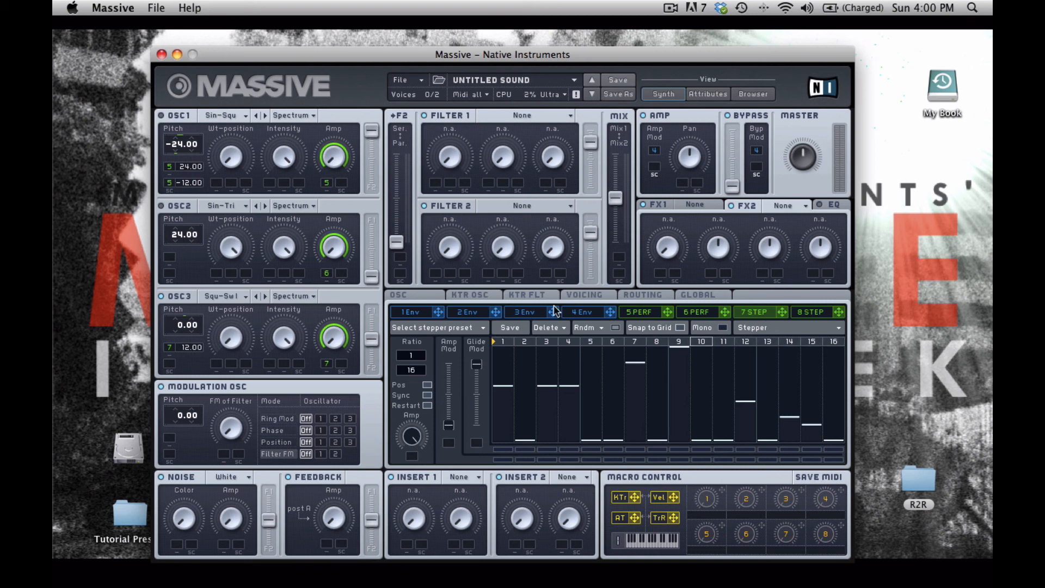
left_click(639, 314)
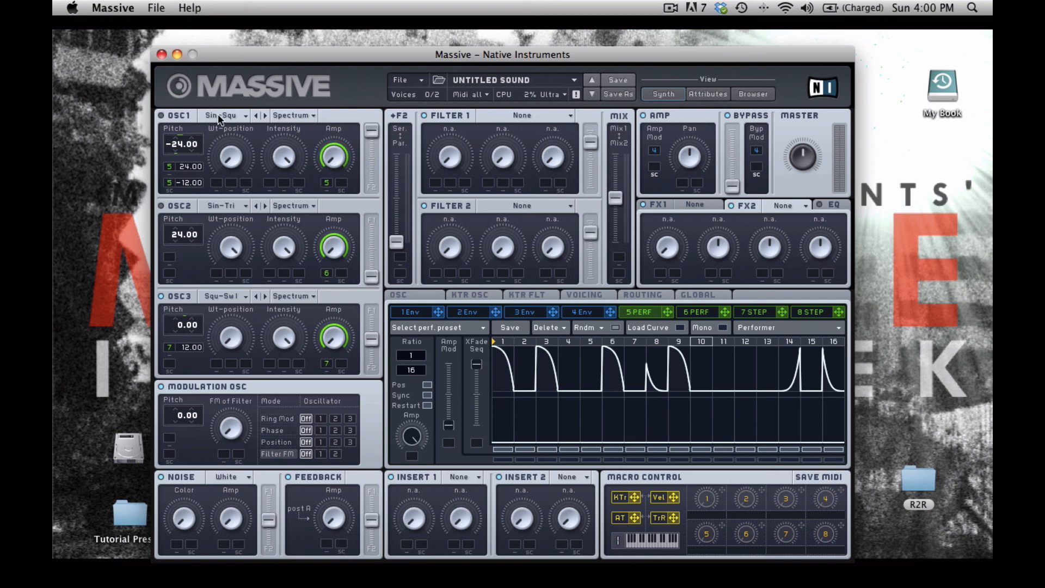
left_click_drag(668, 311, 328, 365)
left_click_drag(372, 339, 386, 415)
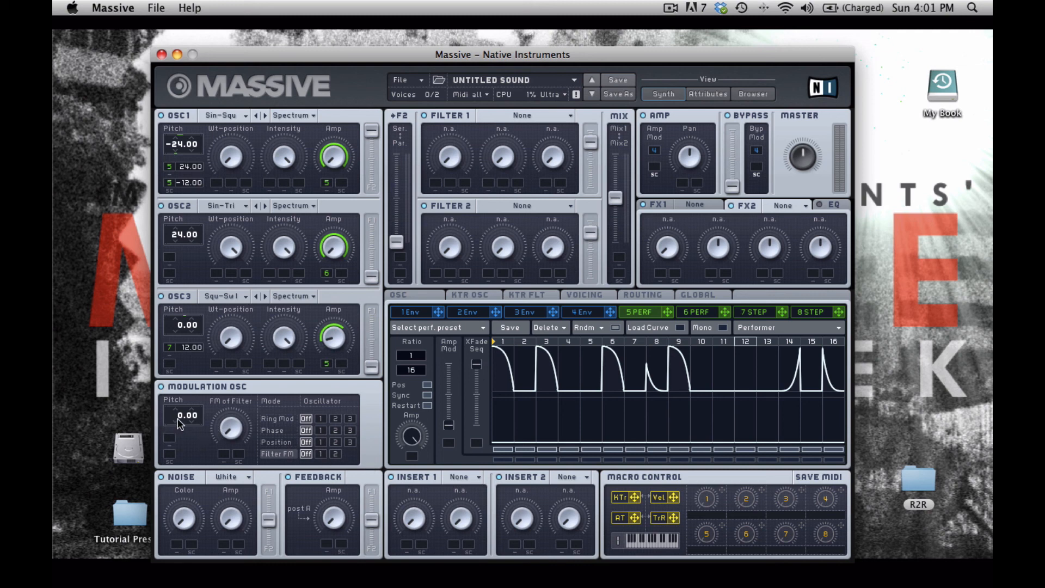
Step: Set the Modulation OSC's pitch to 12.00, and apply its phase modulation to oscillator 2
left_click_drag(182, 422, 183, 402)
left_click(335, 430)
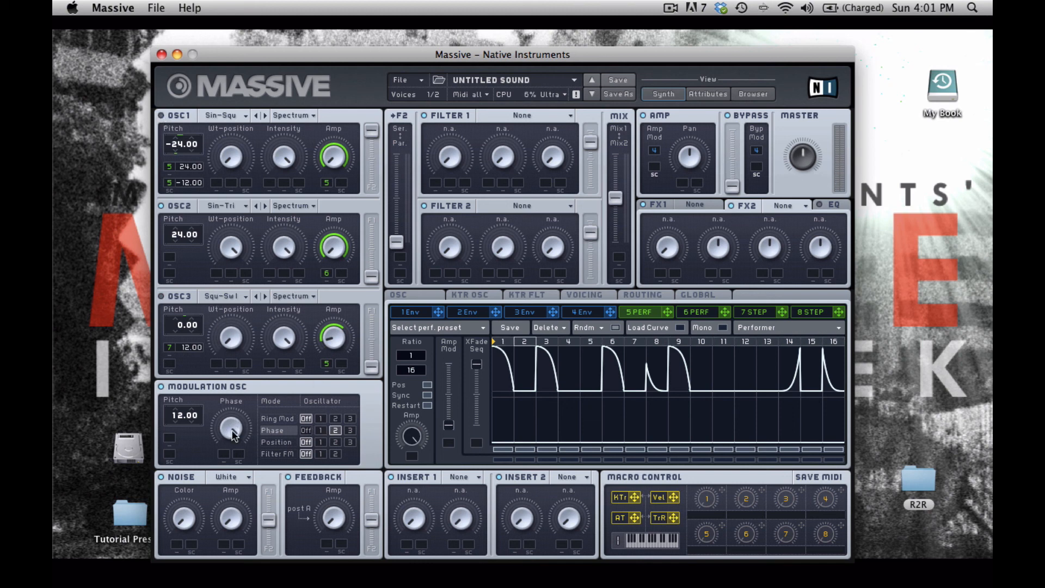
left_click(337, 440)
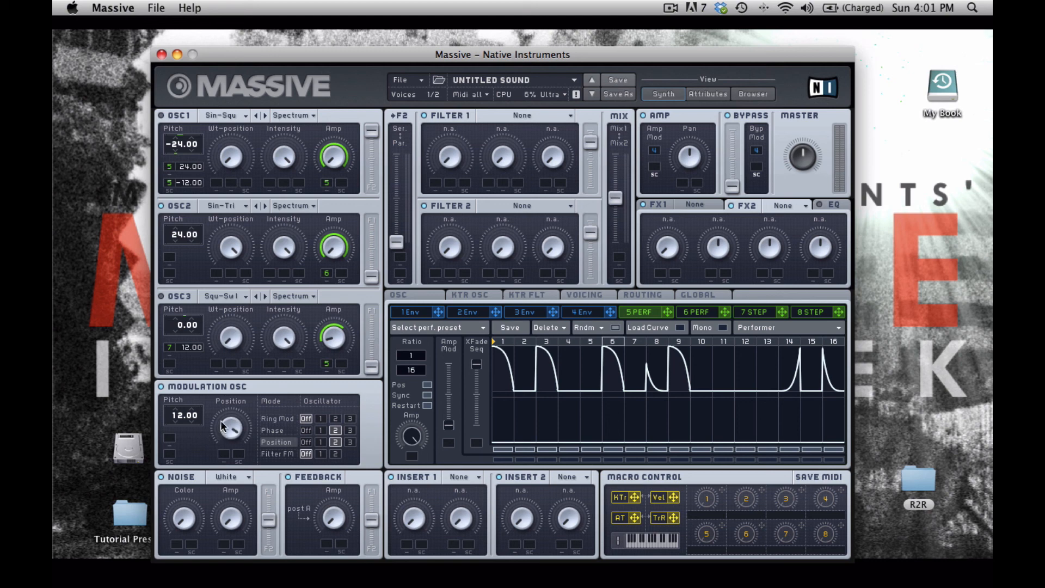
left_click(335, 442)
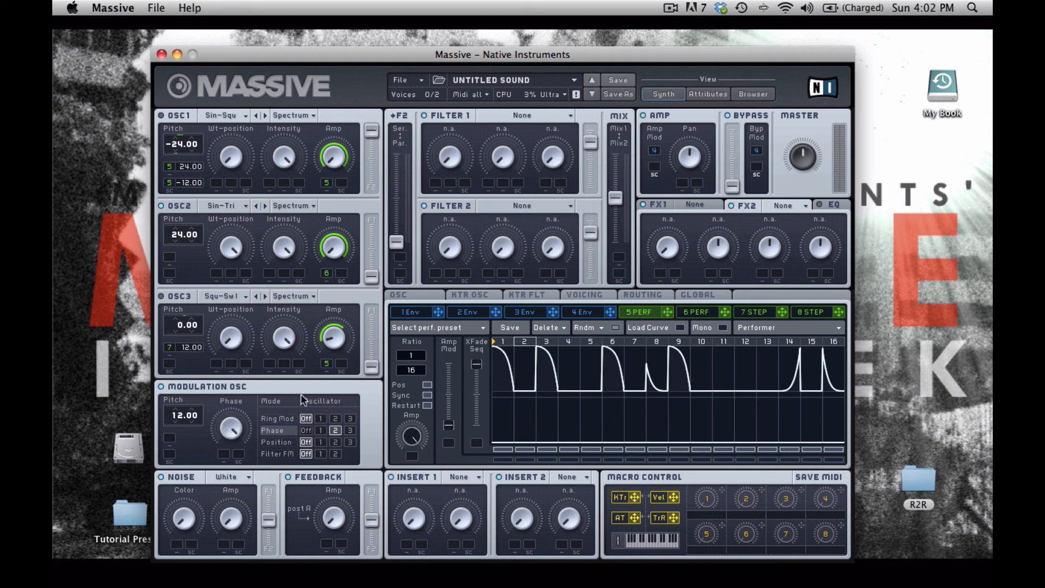
Step: Assign Performer 6 to the Modulation OSC's phase amount, and set the Modulation OSC's pitch to 10.00
left_click(702, 313)
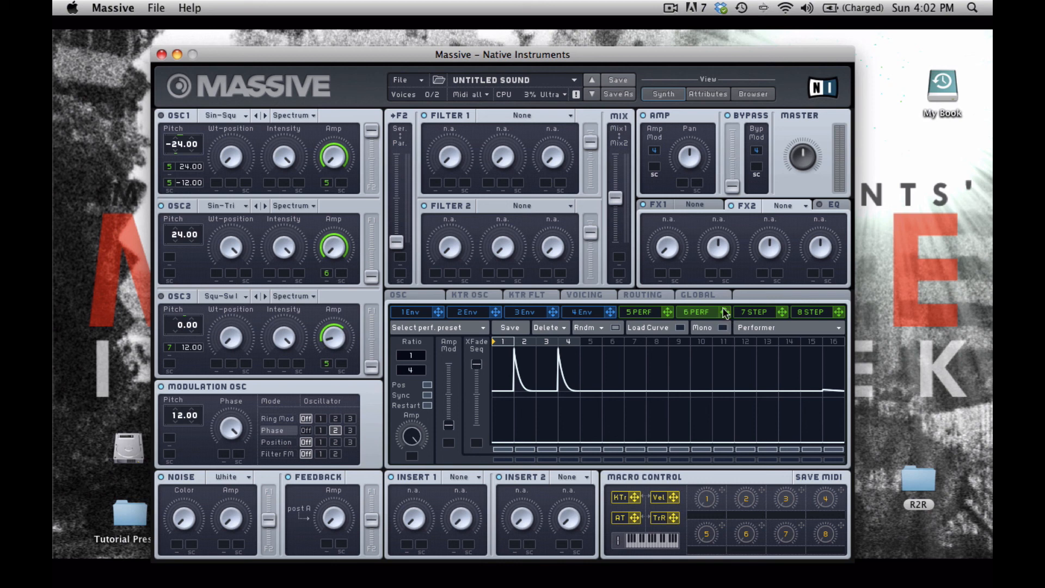
left_click_drag(725, 312, 224, 454)
mouse_move(224, 456)
left_mouse_down()
mouse_move(220, 357)
mouse_move(226, 443)
left_mouse_up()
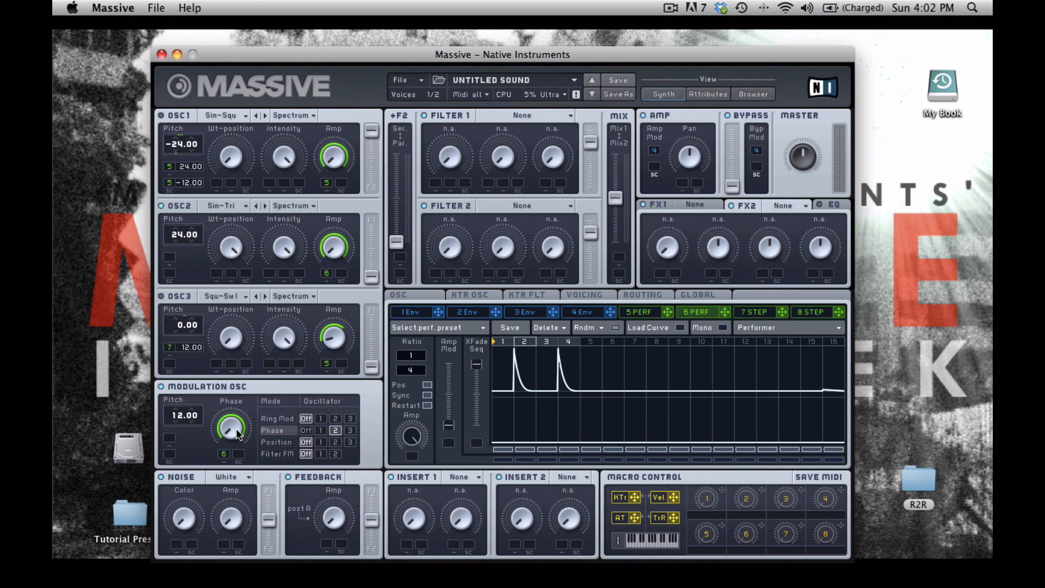
left_click_drag(226, 456, 224, 454)
left_click_drag(180, 427, 179, 419)
Step: Change the noise type to Metallic, and adjust the noise's color and amp levels
left_click(234, 477)
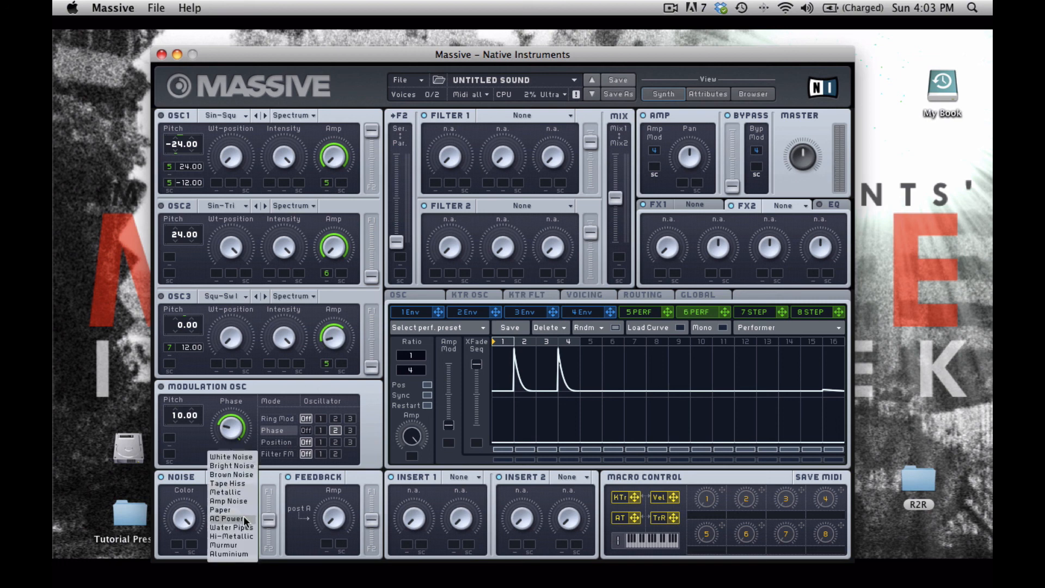
left_click(243, 493)
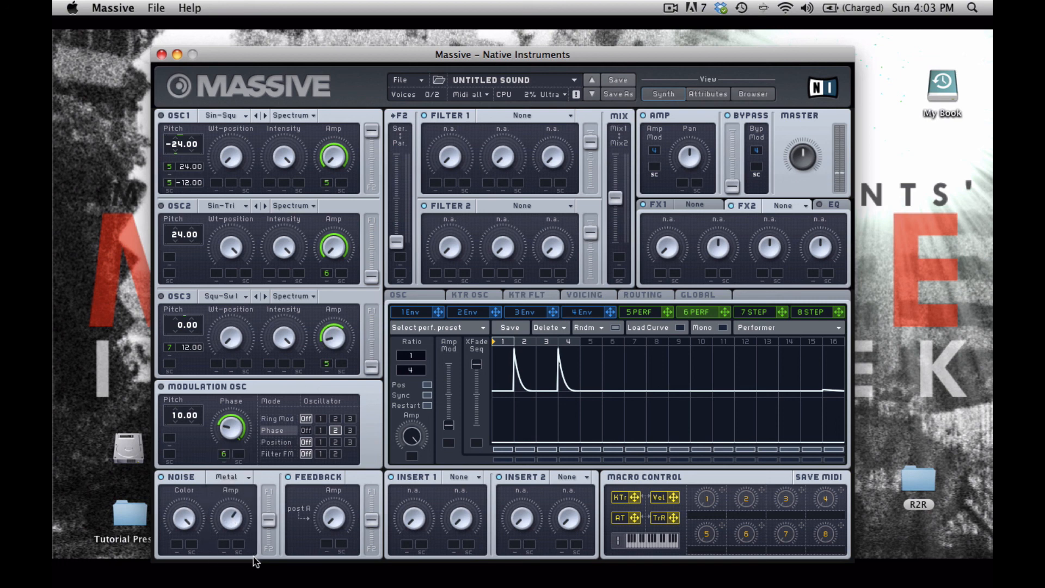
left_click_drag(179, 514, 182, 545)
left_click_drag(233, 512, 227, 542)
Step: Change modulator 8 from a Stepper to a Performer, and assign it to the noise amp
left_click(768, 309)
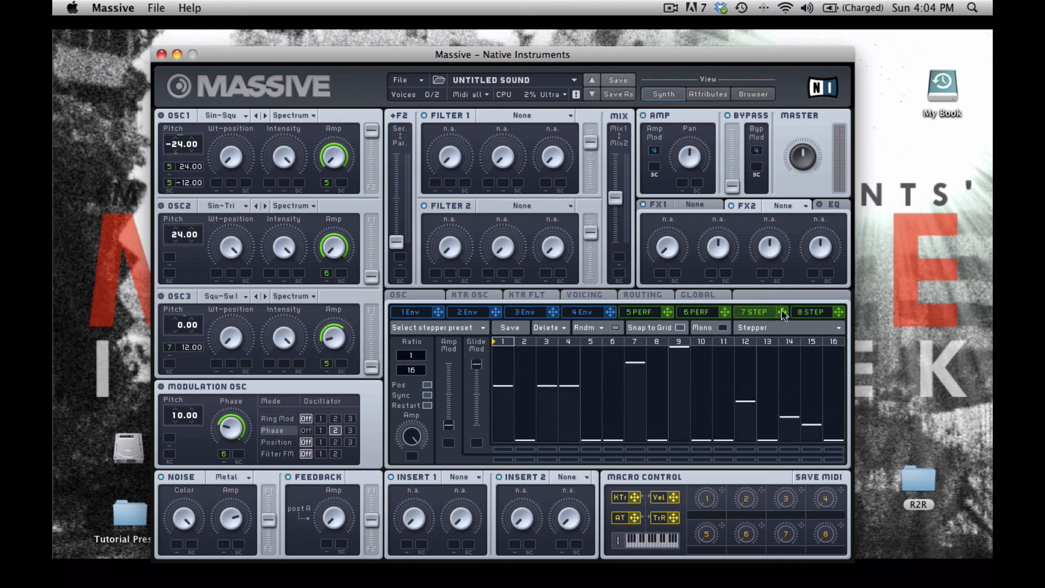
left_click(818, 313)
left_click(818, 322)
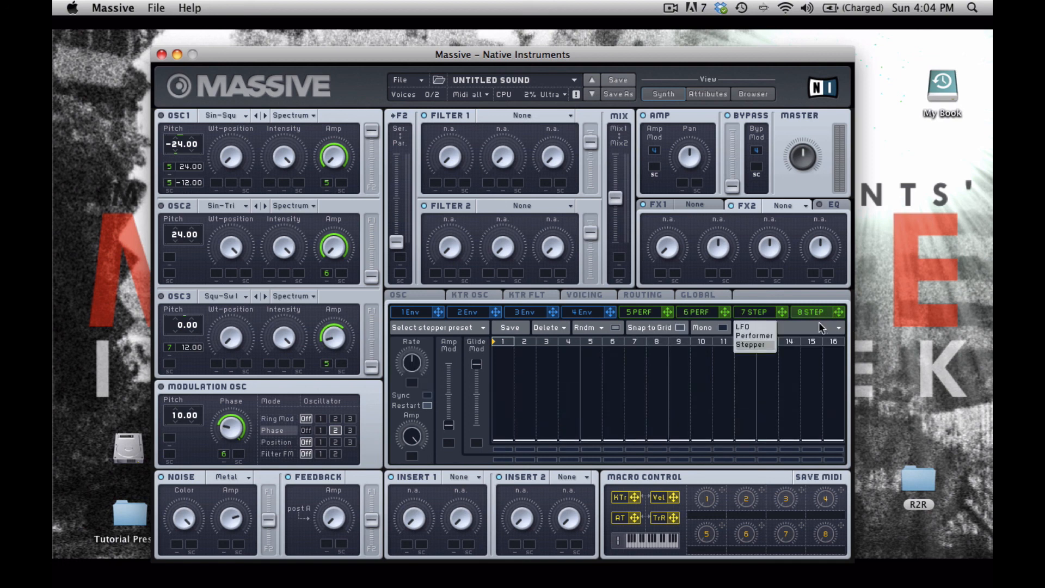
left_click(755, 336)
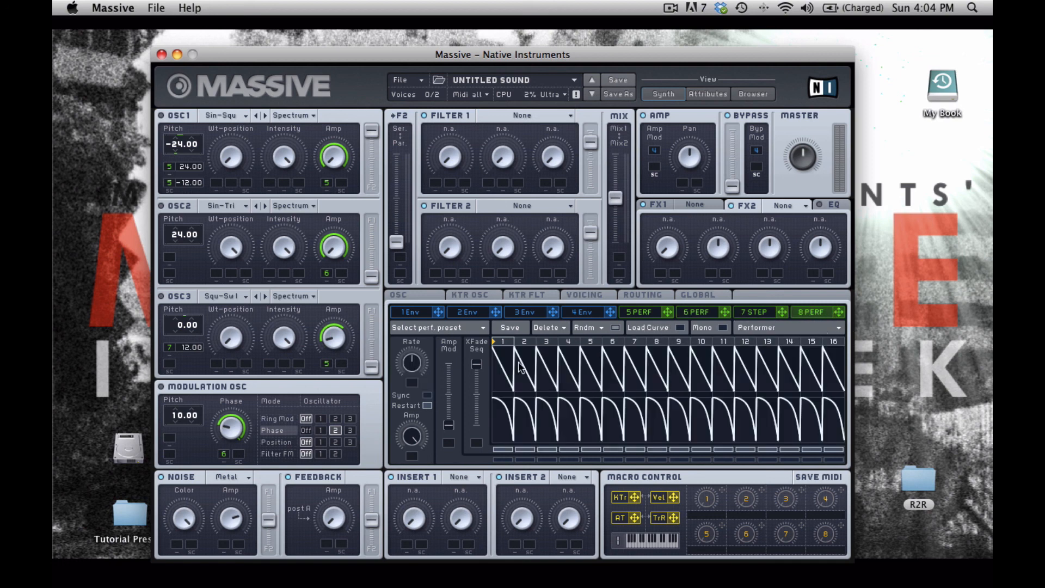
left_click_drag(838, 315, 224, 504)
left_click_drag(223, 544, 221, 517)
Step: Sync Performer 8 at a ratio of 1/16, and turn off OSC3
left_click(429, 395)
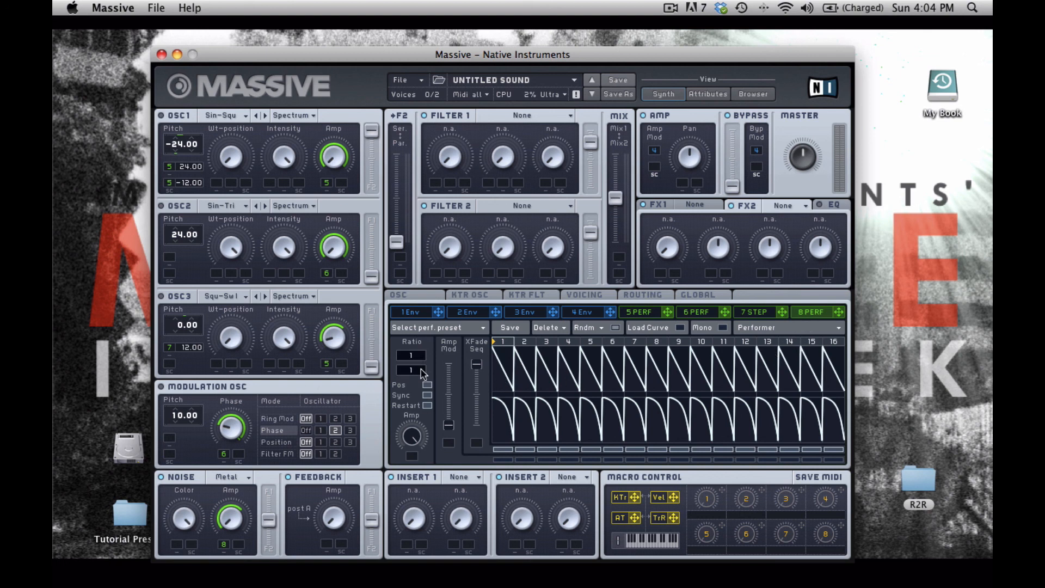
left_click_drag(422, 373, 415, 357)
left_click(161, 296)
Step: Load the Back and Forth factory preset into Performer 8
left_click(476, 328)
mouse_move(415, 326)
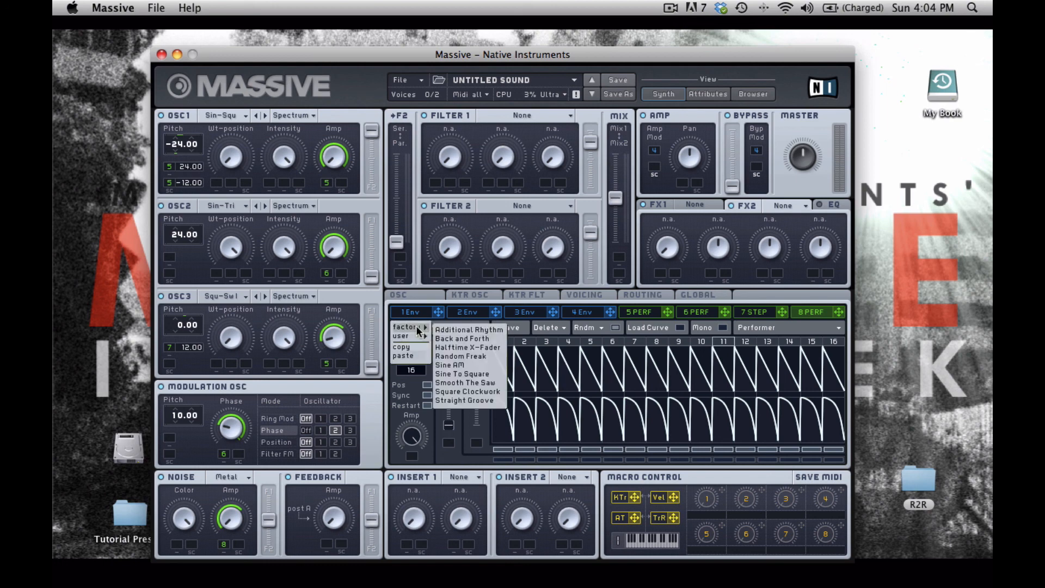
left_click(476, 340)
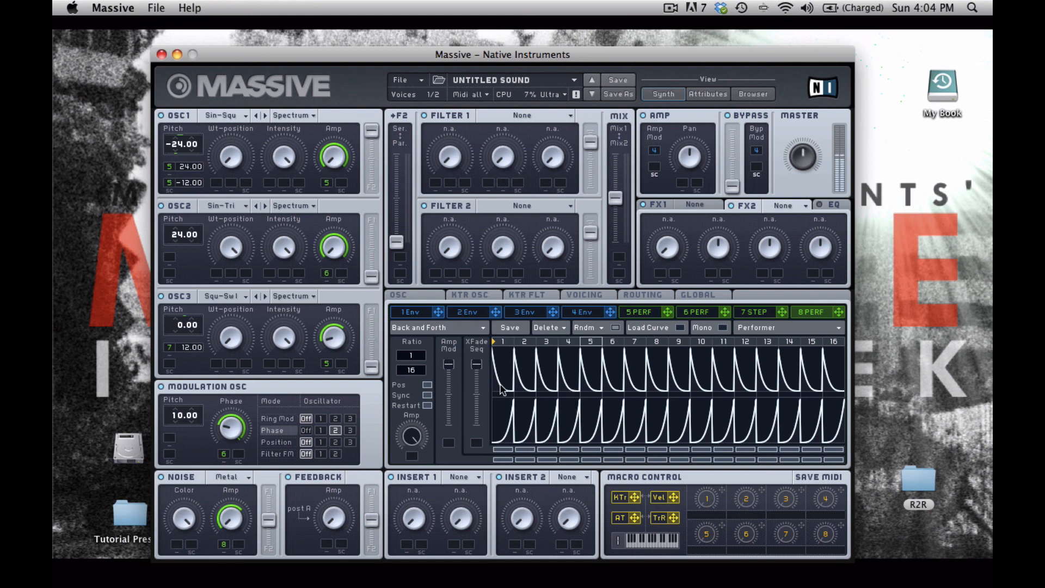
mouse_move(476, 363)
left_mouse_down()
mouse_move(475, 432)
mouse_move(475, 363)
left_mouse_up()
Step: Load the Halftime X-Fader factory preset into Performer 8, and shift its sequence crossfade slightly towards the lower sequence
left_click(412, 328)
mouse_move(413, 327)
left_click(484, 349)
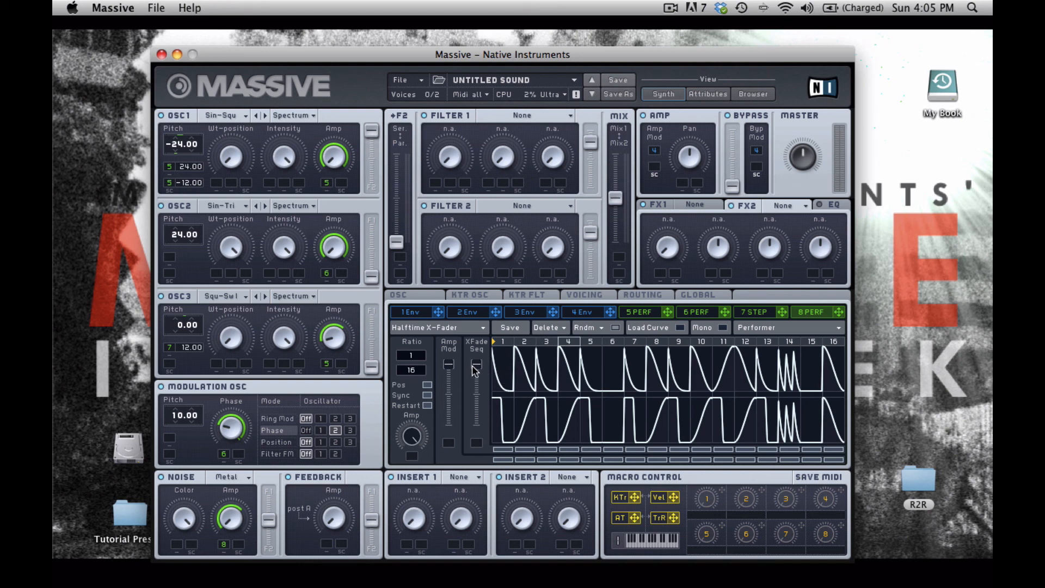
left_click_drag(476, 365, 476, 390)
left_click_drag(477, 397, 478, 383)
Step: Route the noise entirely to Filter 2, and raise the output levels of both filters
left_click_drag(270, 548, 270, 553)
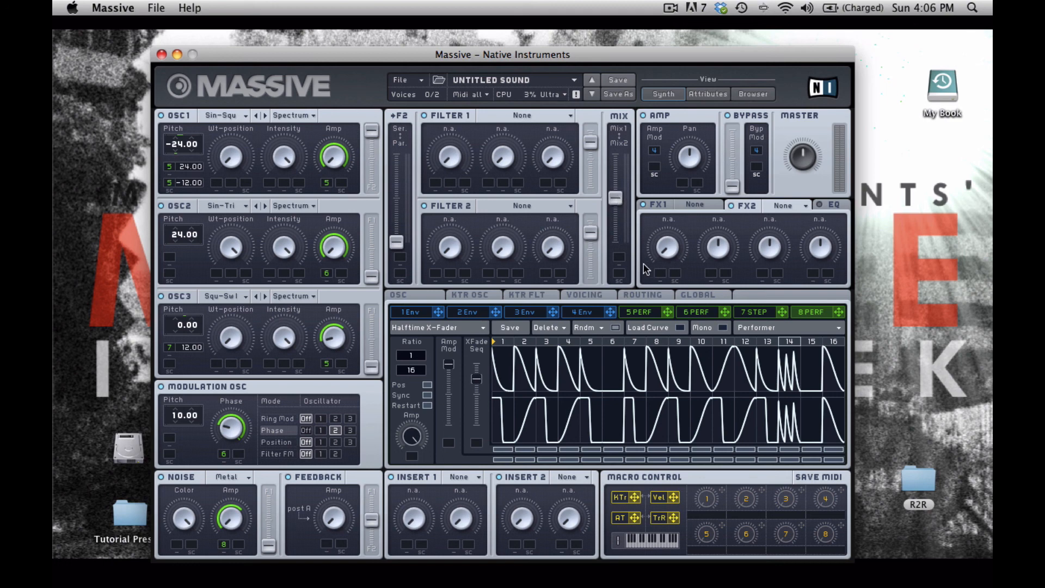
left_click_drag(591, 231, 591, 218)
left_click_drag(591, 145, 591, 121)
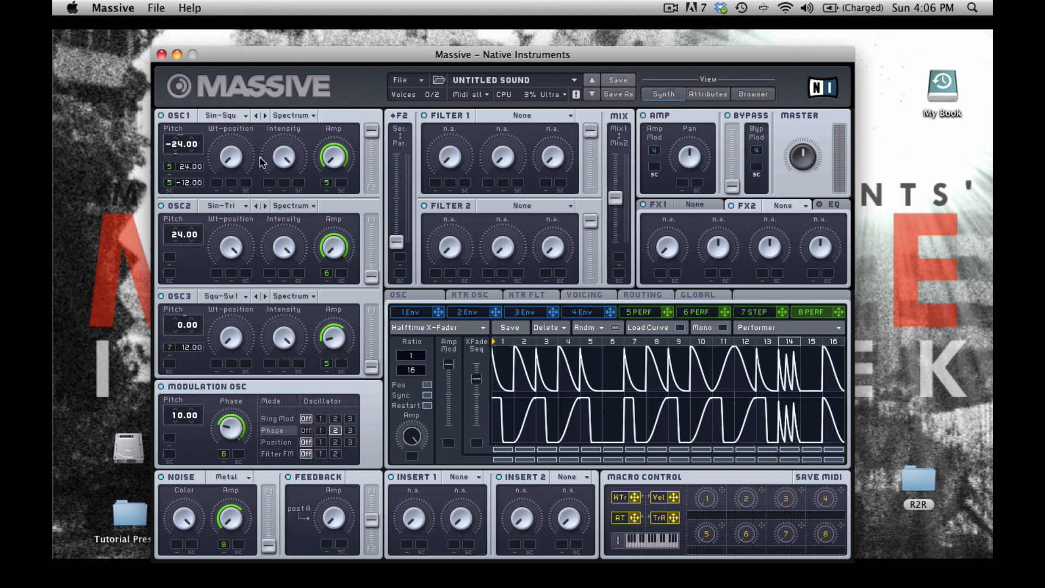
Step: Set Filter 1 to Lowpass 2 with a high cutoff and the resonance just below halfway
left_click(534, 119)
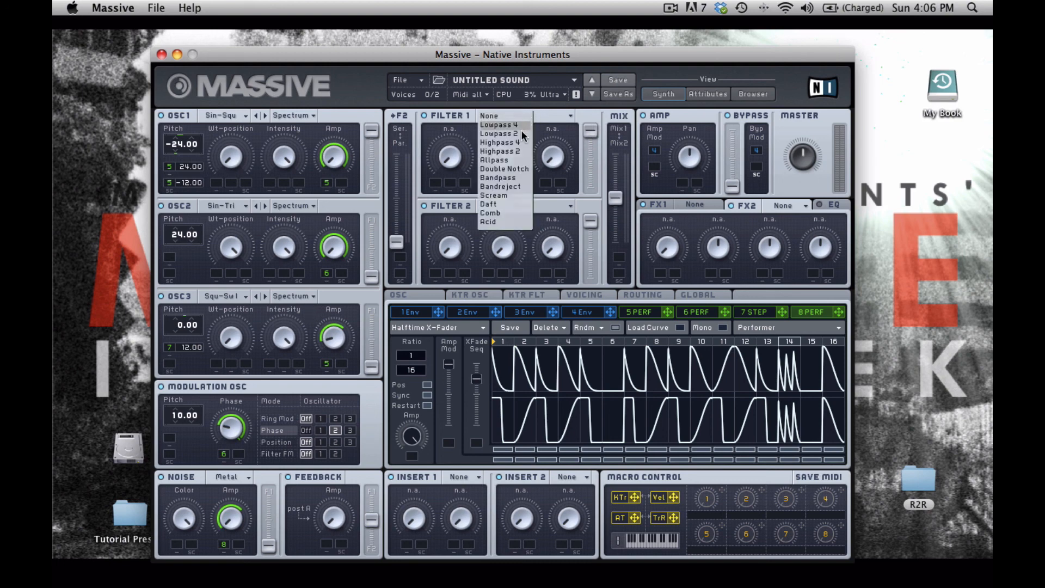
left_click(520, 133)
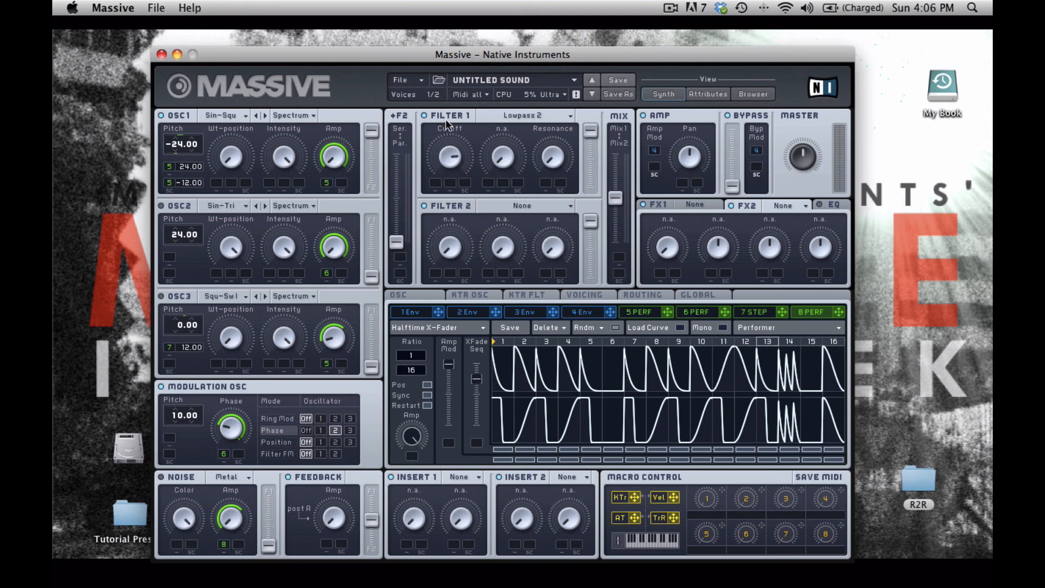
mouse_move(445, 108)
left_mouse_down()
mouse_move(445, 98)
mouse_move(445, 124)
left_mouse_up()
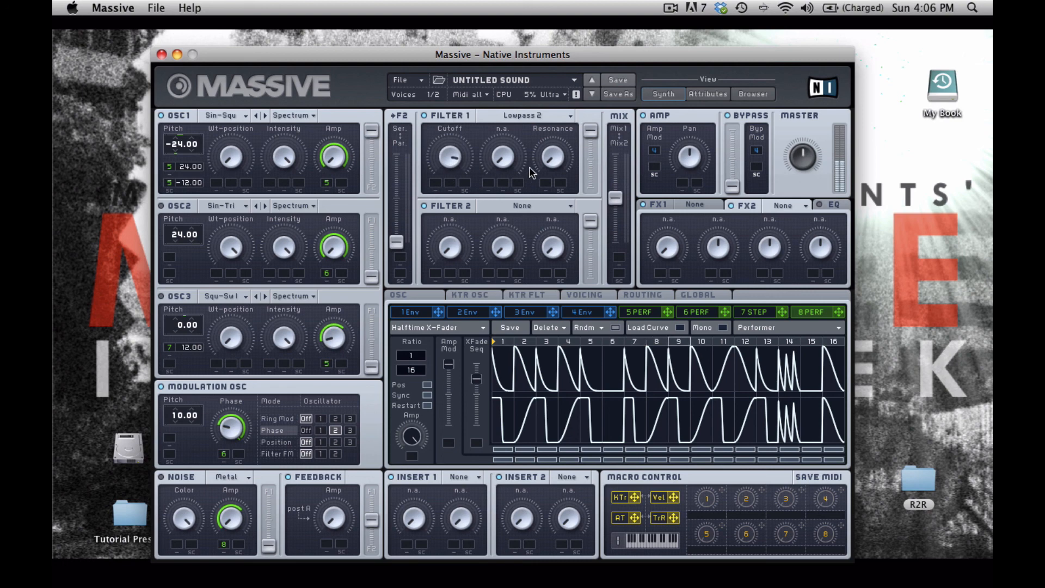
left_click_drag(545, 165, 546, 132)
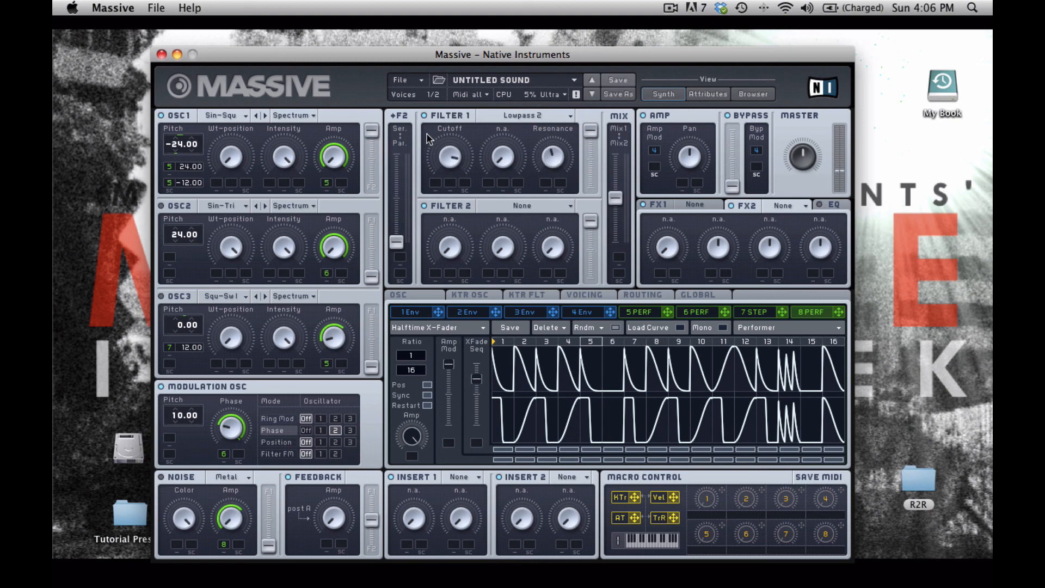
Step: Assign Performer 5 to modulate Filter 1's cutoff, and lower the base cutoff below halfway
left_click_drag(445, 166, 449, 197)
left_click(639, 311)
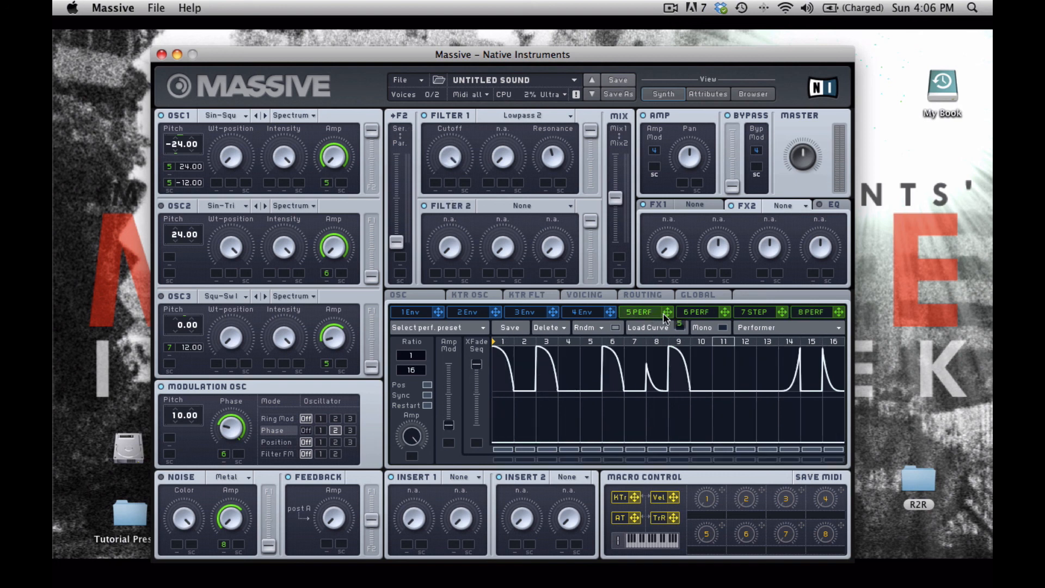
left_click_drag(667, 311, 443, 96)
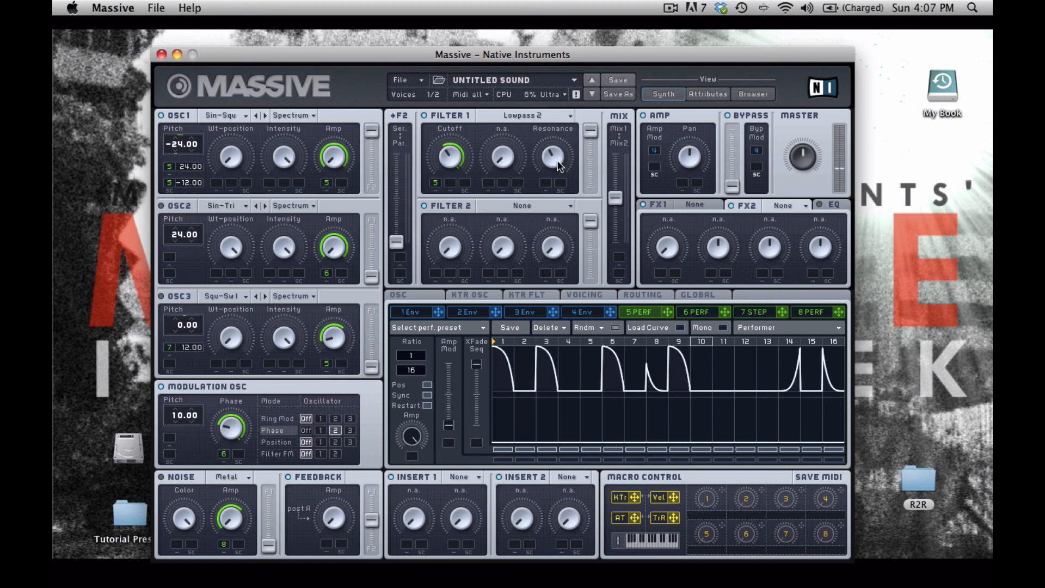
Step: Try the Scream and Daft types on Filter 1, and settle on Acid
left_click(526, 116)
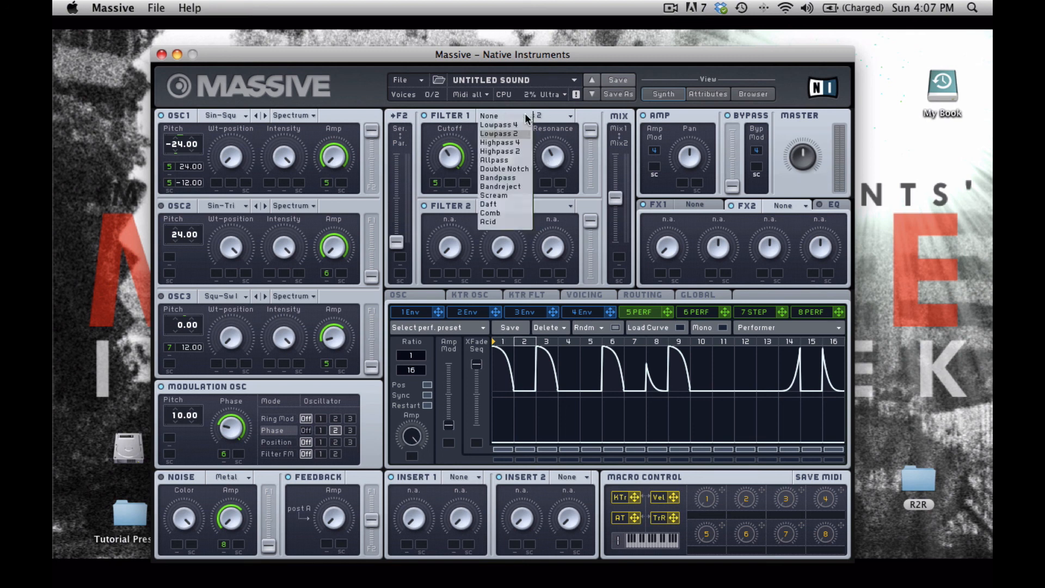
left_click(518, 197)
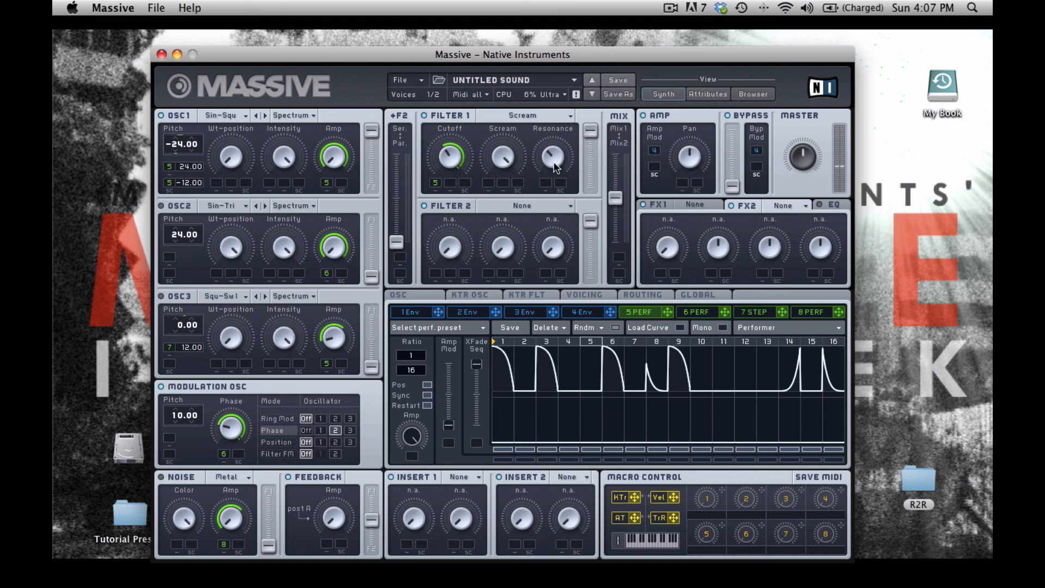
left_click(524, 113)
left_click(514, 204)
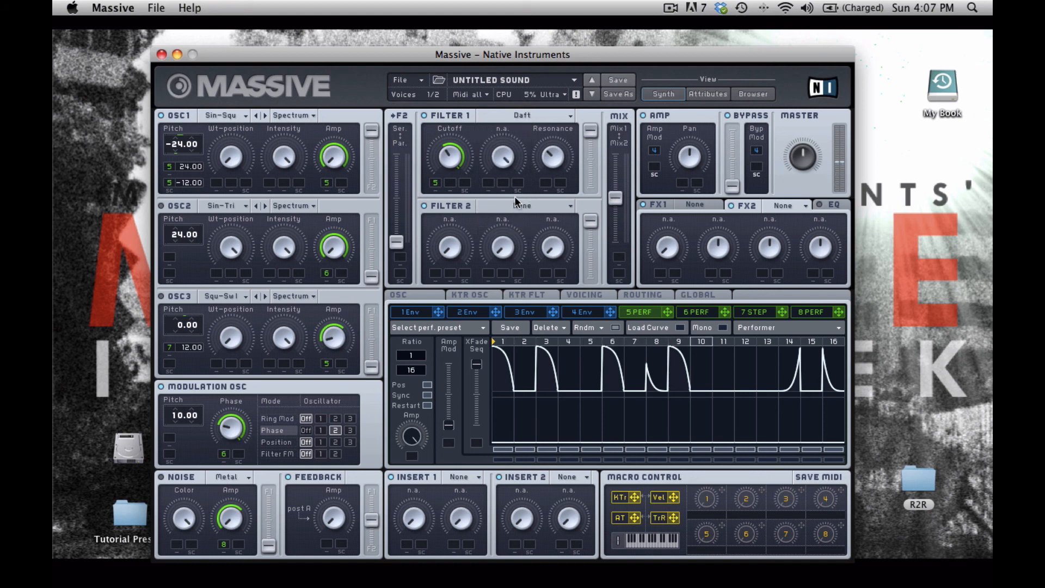
left_click(522, 114)
left_click(511, 222)
Step: Try Highpass 4 on Filter 2, and settle on Bandreject with a low cutoff and the resonance slightly above halfway
left_click(510, 206)
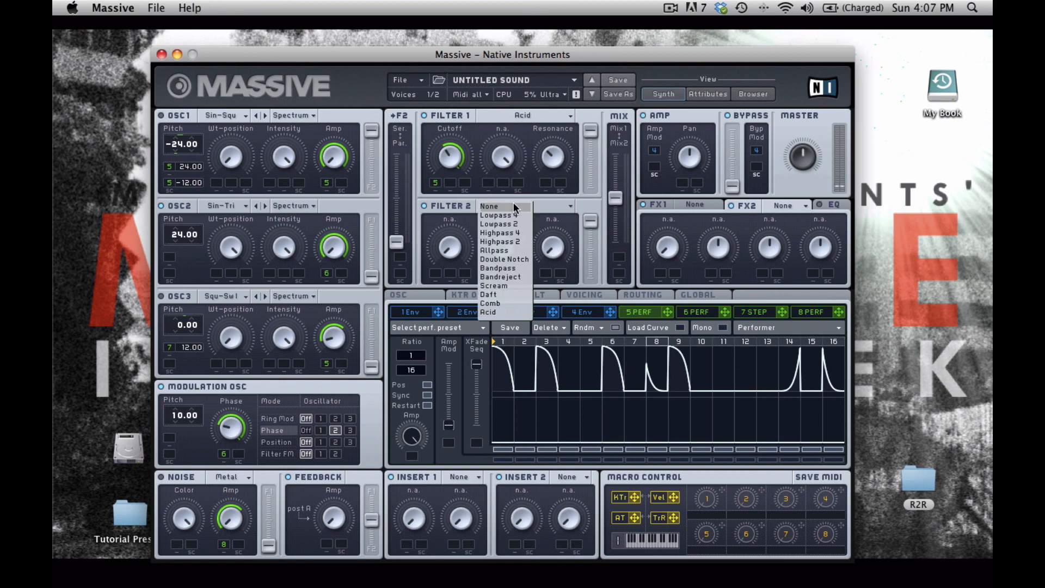
left_click(521, 232)
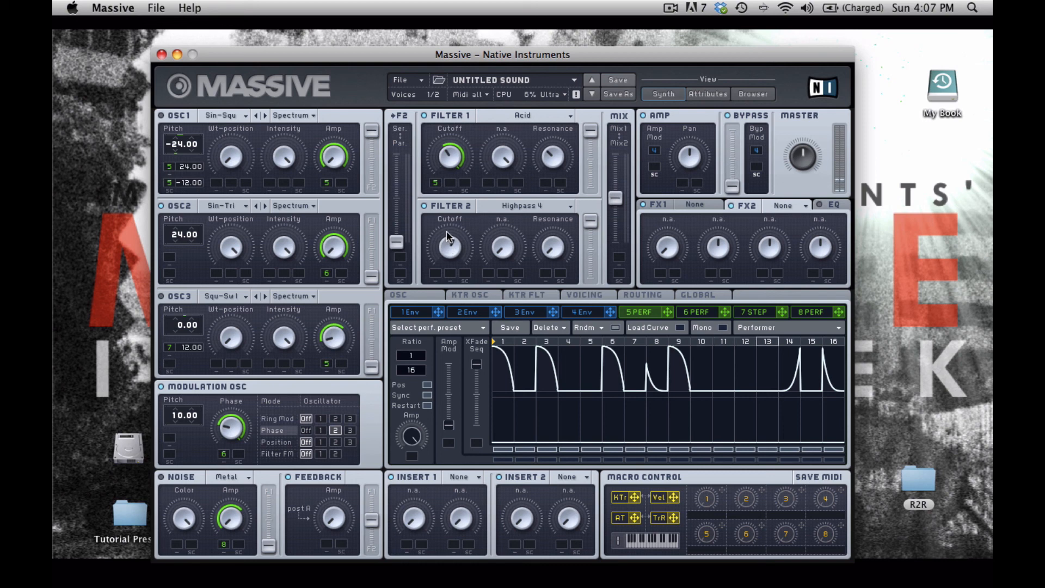
left_click_drag(446, 231, 447, 251)
left_click(522, 206)
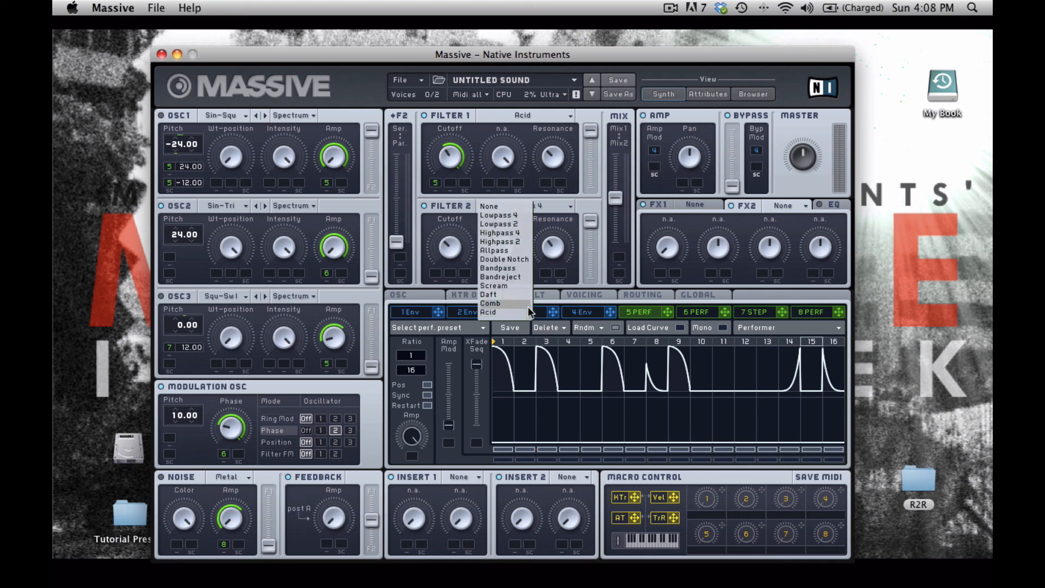
left_click(522, 276)
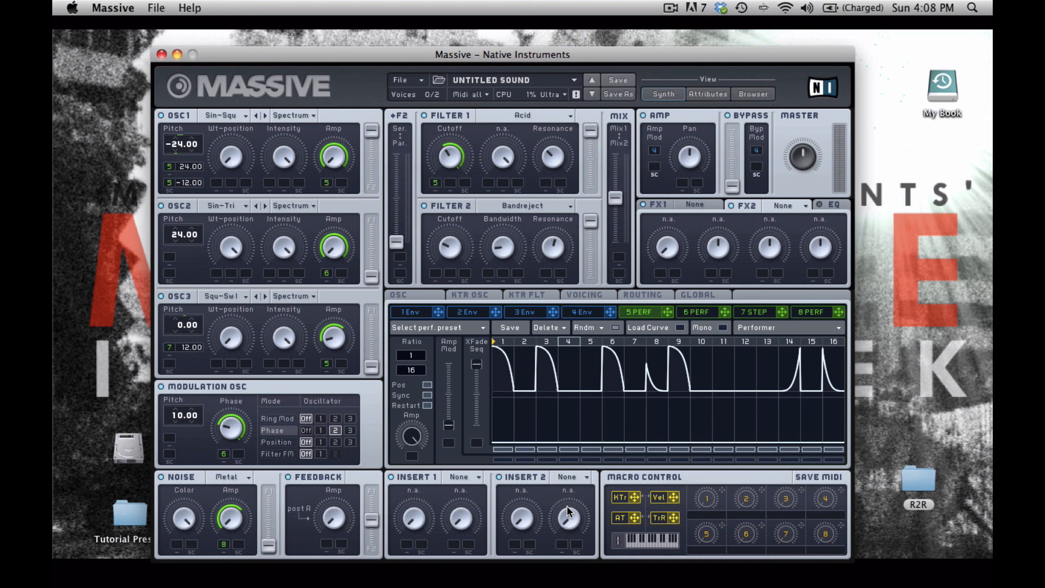
Step: Try Insert 1 after the filter mix in the routing, and place it directly before Filter 2
left_click(638, 294)
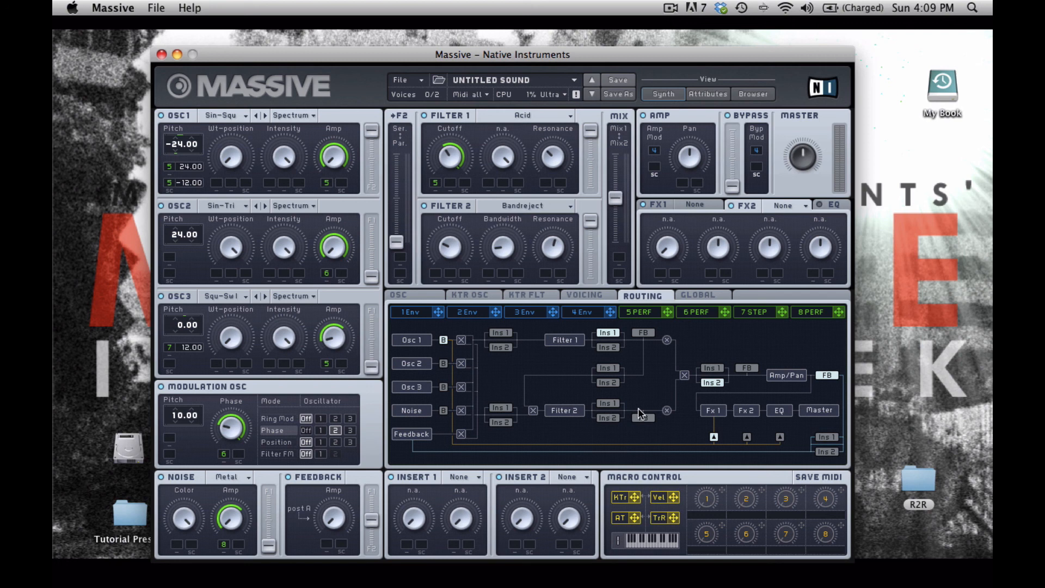
left_click(494, 407)
left_click(712, 369)
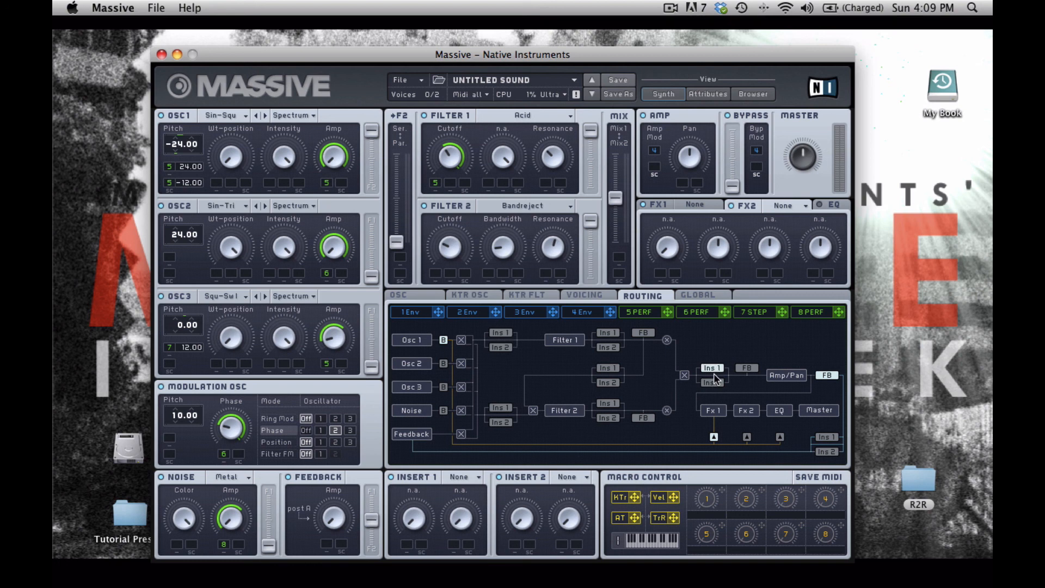
left_click(503, 409)
Step: Try a Sine Shaper in Insert 1 with the drive near halfway, shifting the noise routing slightly towards Filter 1
left_click(459, 477)
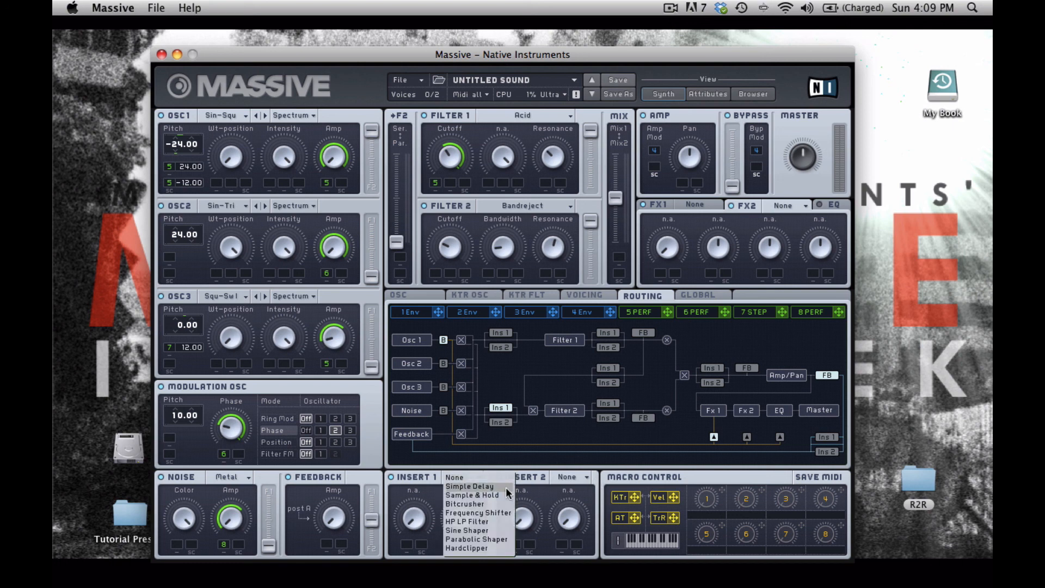
left_click(501, 531)
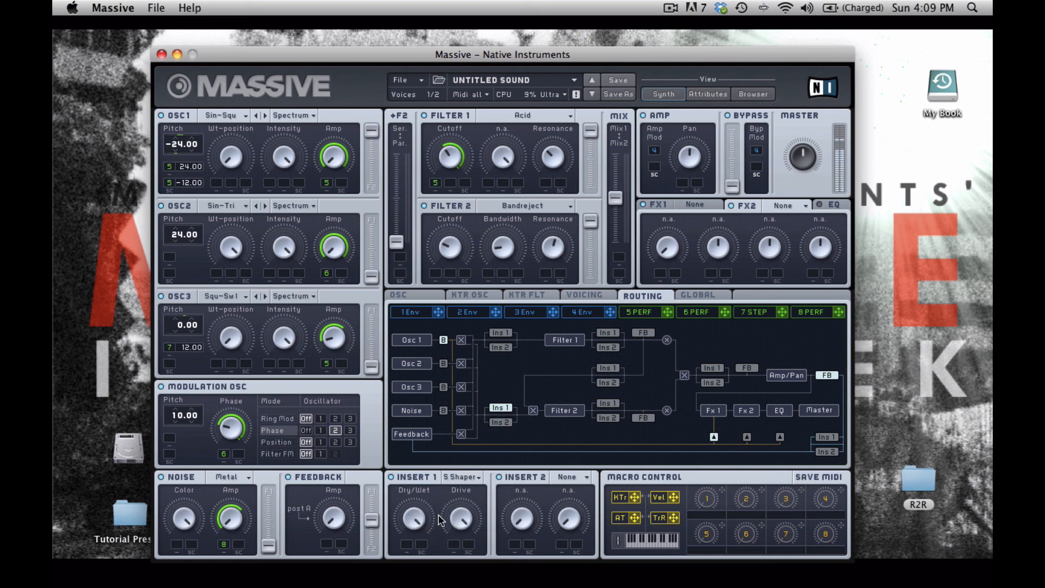
left_click_drag(459, 518, 459, 537)
left_click_drag(268, 544, 274, 535)
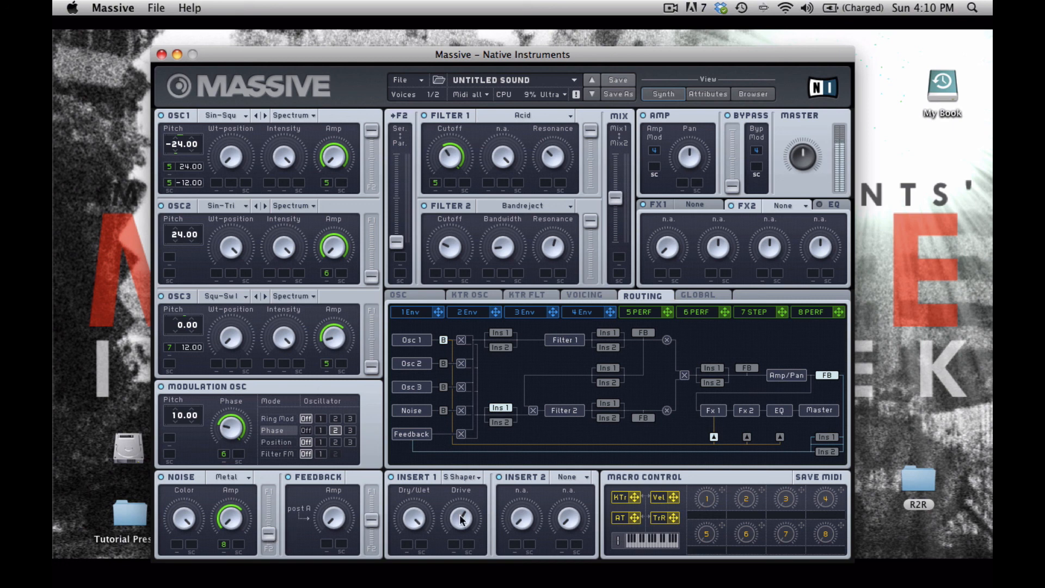
mouse_move(451, 516)
left_mouse_down()
mouse_move(451, 483)
mouse_move(461, 550)
mouse_move(463, 524)
left_mouse_up()
Step: Set Insert 1 to Hardclipper with a high drive, and route the noise about halfway between the two filters
left_click(458, 474)
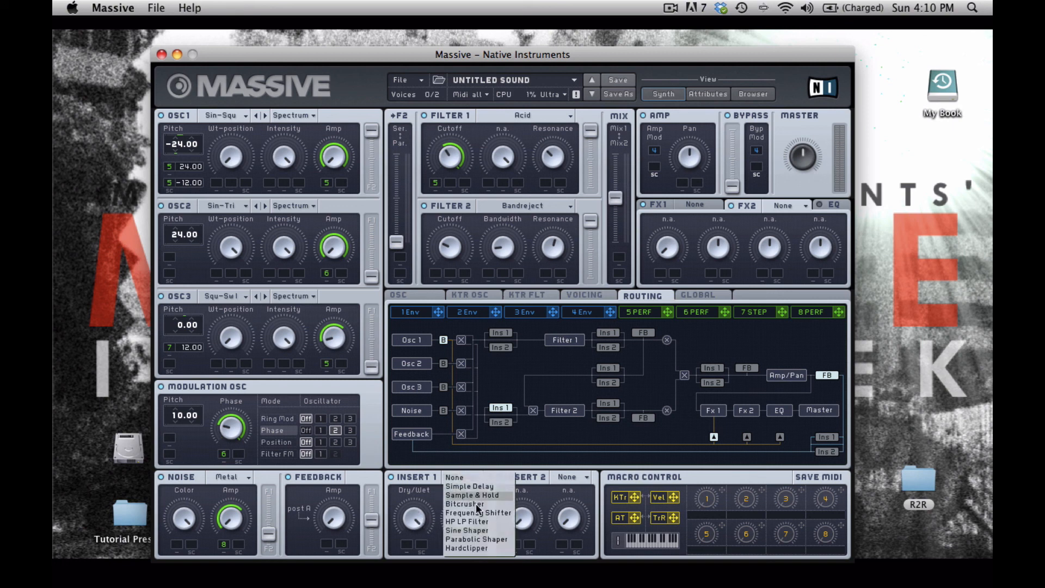
left_click(484, 544)
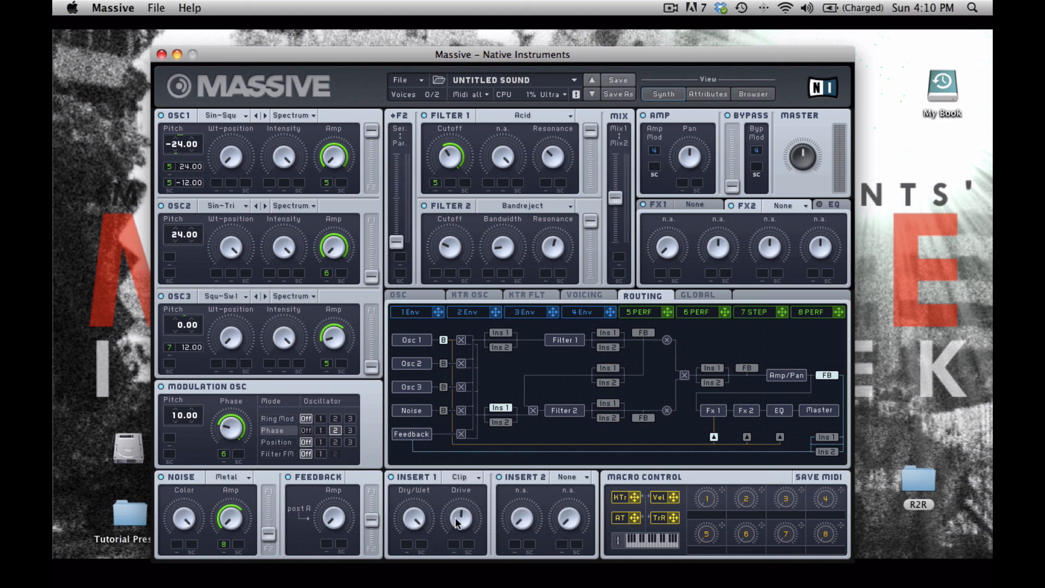
left_click_drag(460, 519, 457, 491)
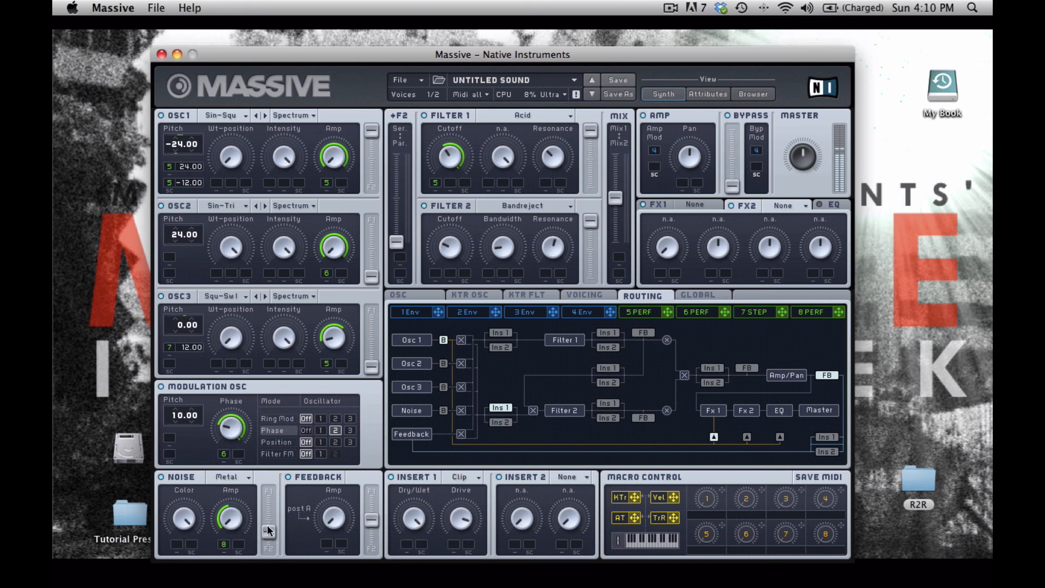
left_click_drag(269, 531, 272, 511)
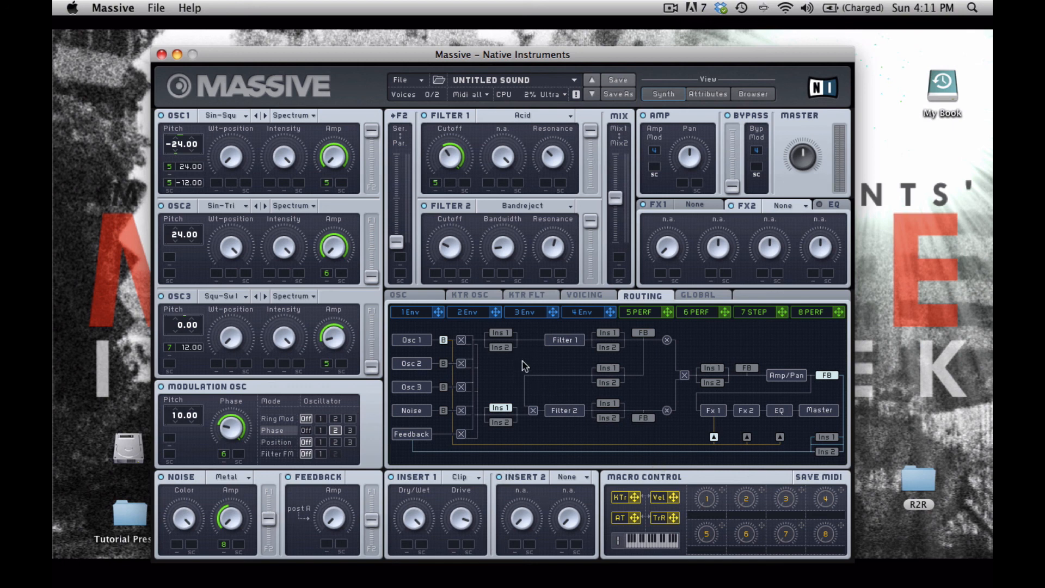
Step: Place Insert 2 directly before Filter 1 in the routing, and load the Sine Shaper into it
left_click(510, 349)
left_click(564, 474)
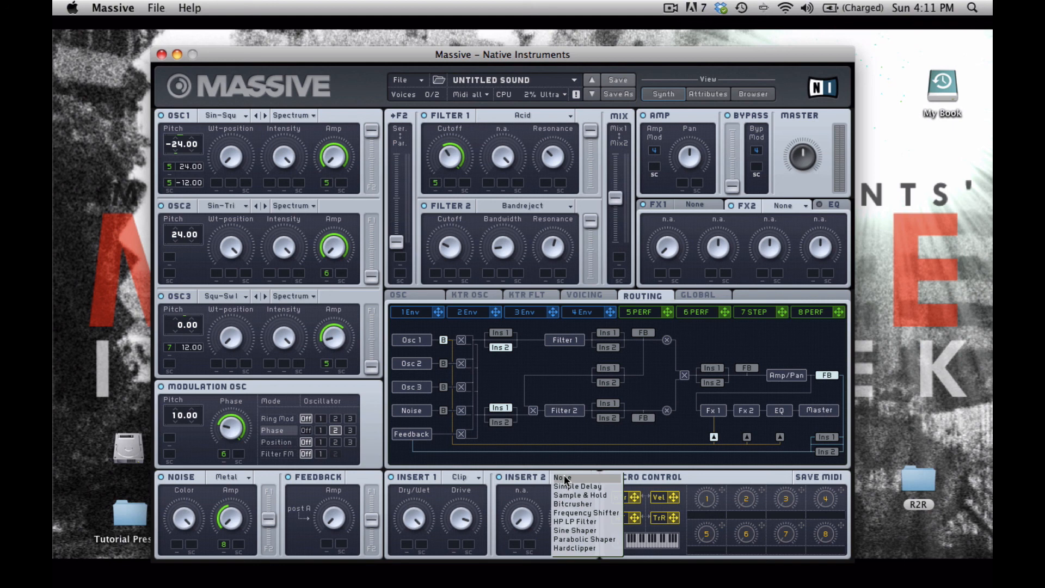
left_click(615, 528)
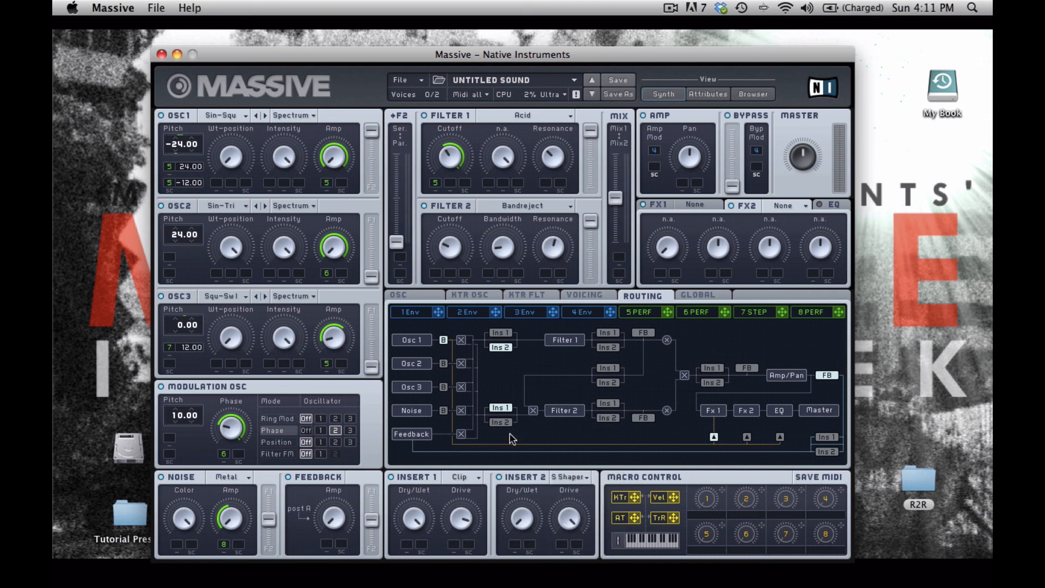
Step: Toggle Oscillators 2 and 3 while raising Insert 2's dry/wet, and change Insert 2 to Sample & Hold
left_click(168, 205)
left_click(167, 294)
left_click_drag(566, 533, 521, 520)
left_click(576, 476)
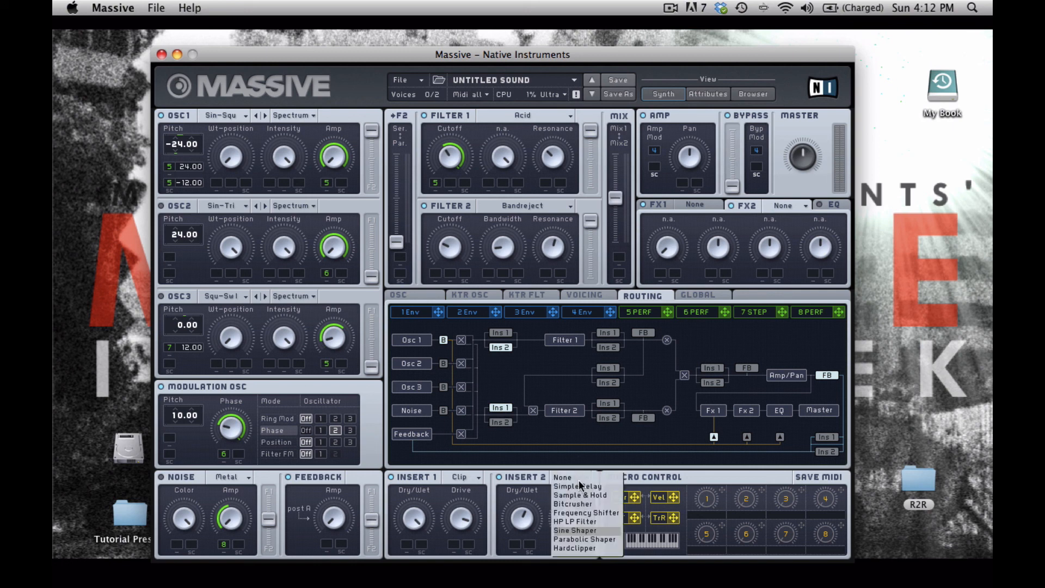
left_click(595, 494)
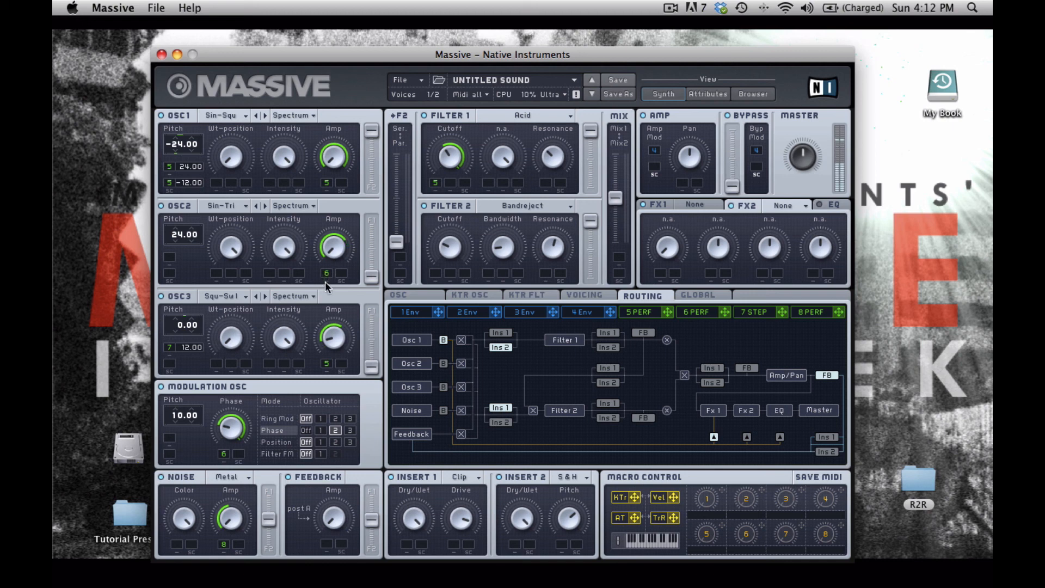
Step: Reduce Oscillator 2's amp modulation, and shift the filter routing of the noise and Oscillator 3 towards Filter 1
left_click_drag(326, 271, 325, 250)
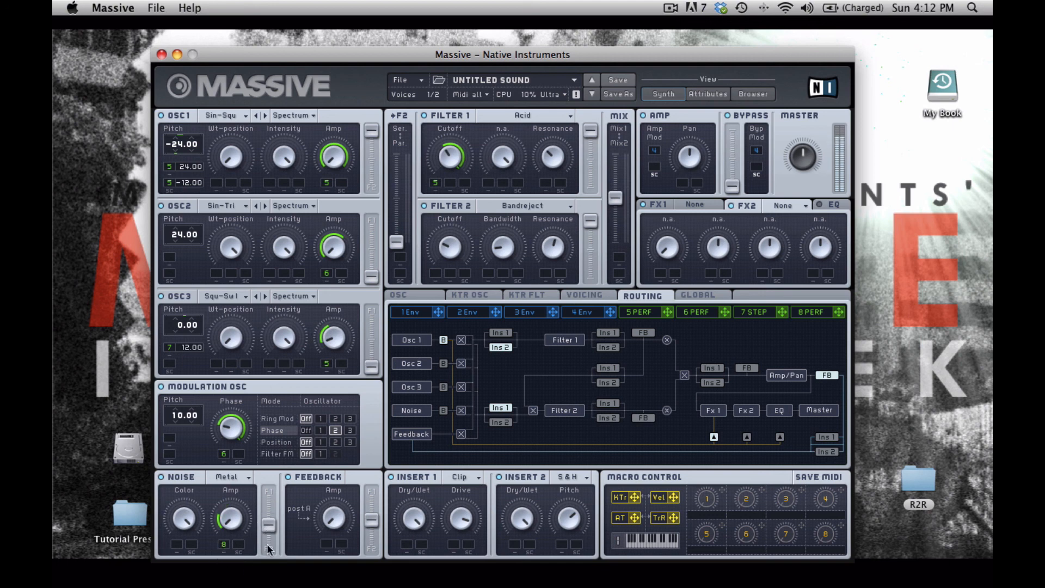
left_click_drag(267, 549, 240, 543)
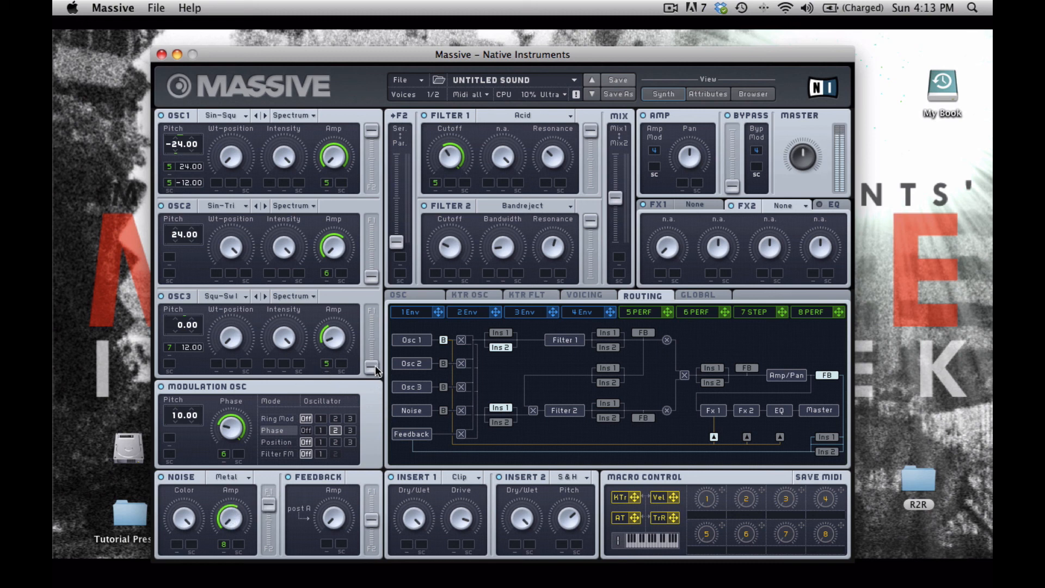
left_click_drag(373, 366, 372, 334)
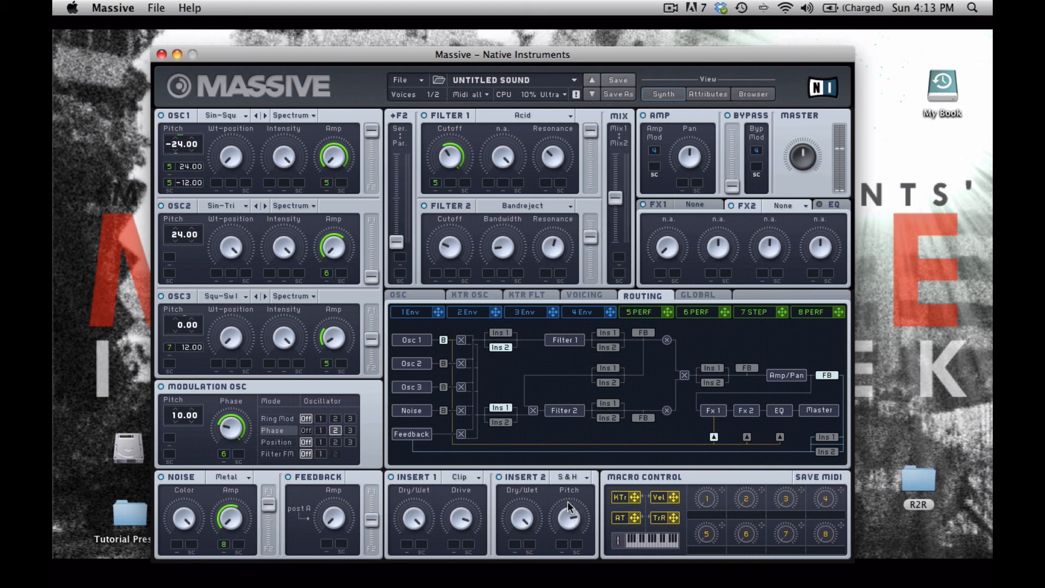
Step: Fine-tune Insert 2's pitch, and take the feedback from after Filter 1 with its level about halfway
left_click_drag(567, 501, 566, 507)
left_click(643, 333)
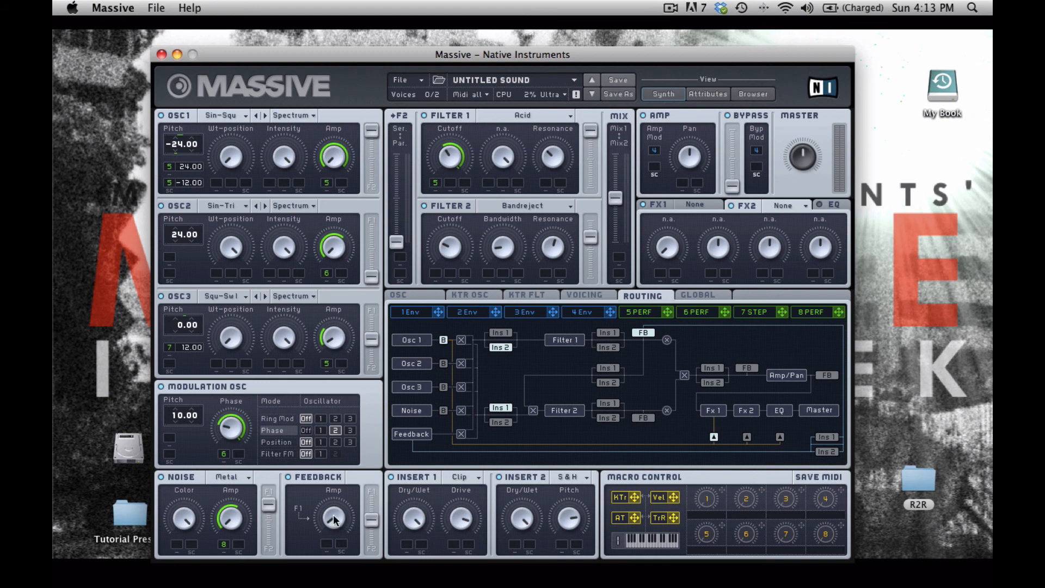
left_click_drag(327, 520, 327, 513)
Step: Try other routing positions for both inserts and the feedback, and restore Insert 1 before Filter 2, Insert 2 before Filter 1 and feedback after Filter 1
left_click(719, 383)
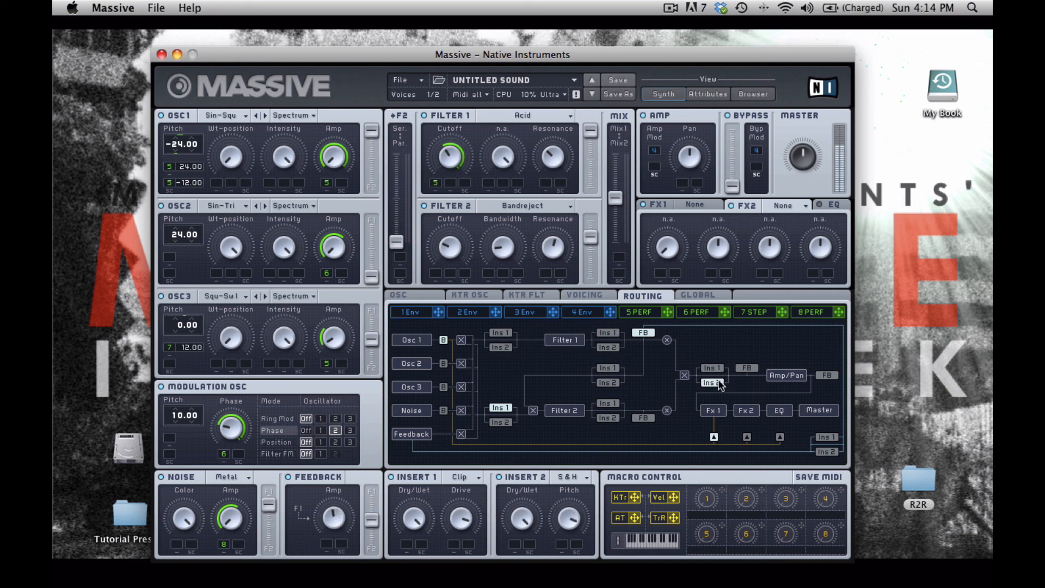
left_click(717, 370)
left_click(500, 407)
left_click(609, 348)
left_click(746, 368)
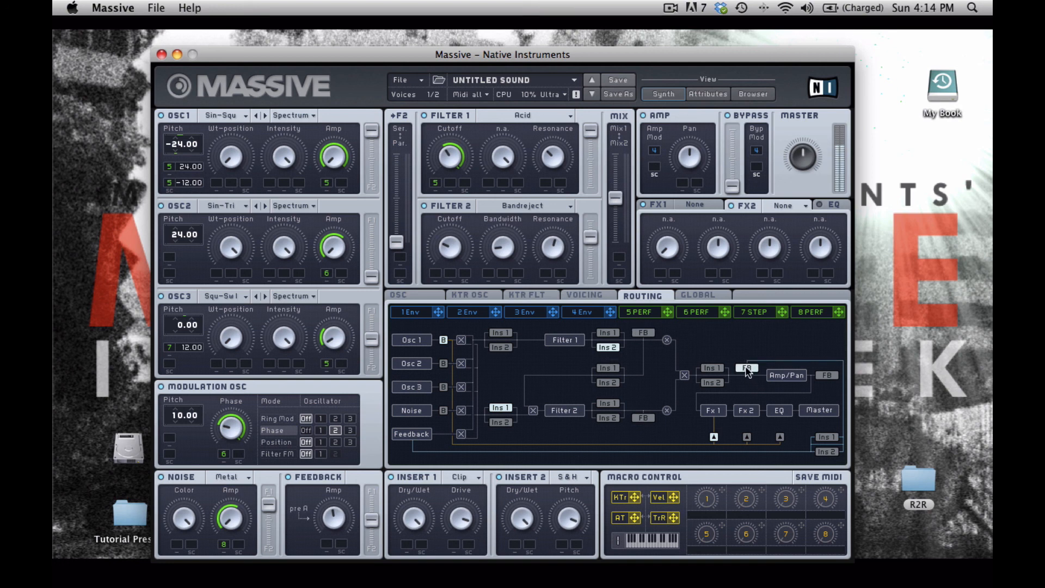
left_click(826, 375)
left_click(750, 370)
left_click(646, 333)
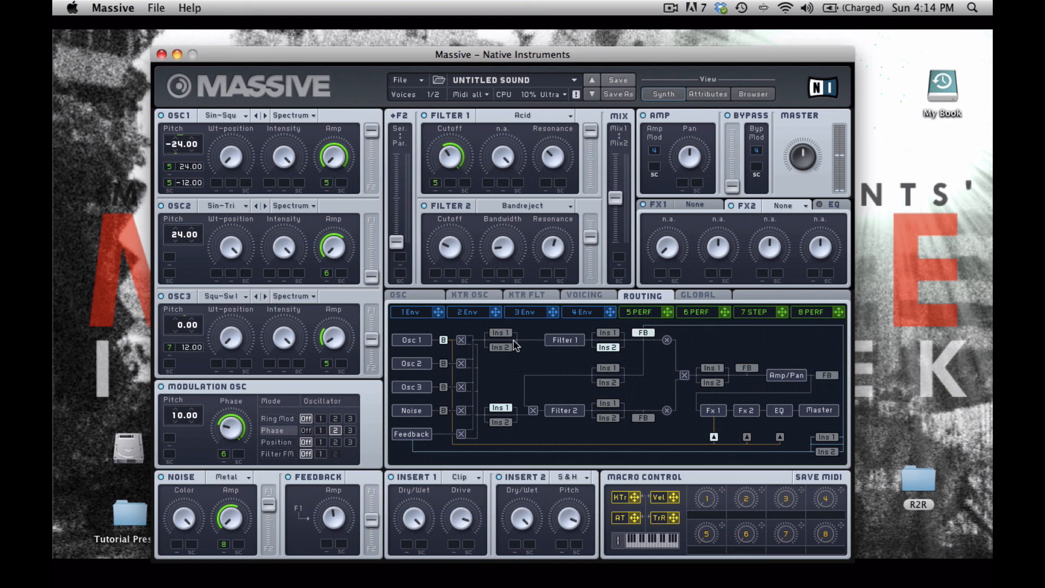
left_click(501, 347)
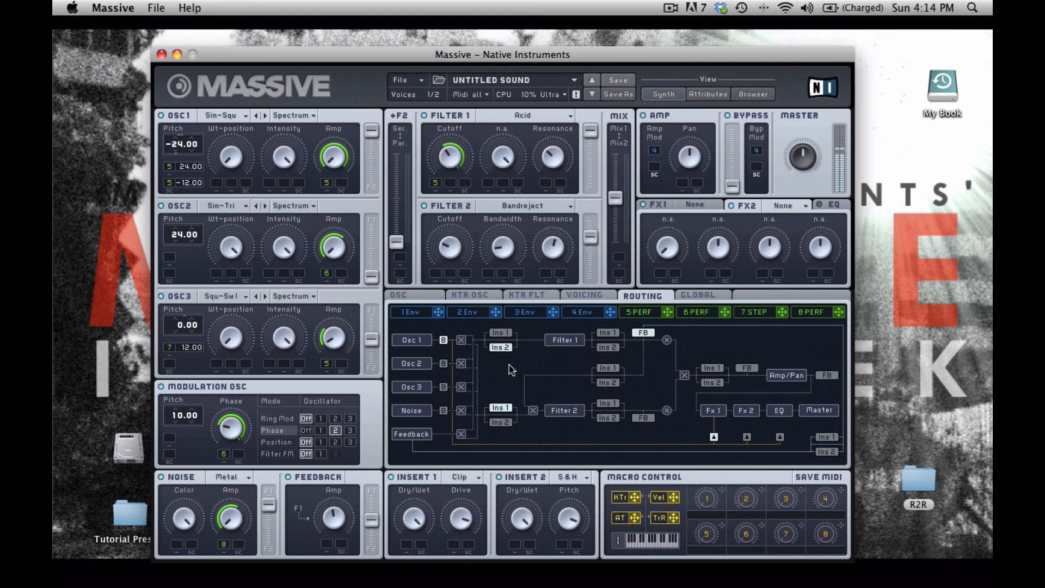
Step: Lower Insert 2's dry/wet, try Simple Delay and Bitcrusher in it, and return it to Sample & Hold
mouse_move(524, 523)
left_mouse_down()
mouse_move(528, 549)
mouse_move(524, 521)
left_mouse_up()
left_click_drag(522, 514, 527, 542)
left_click(579, 473)
left_click(576, 495)
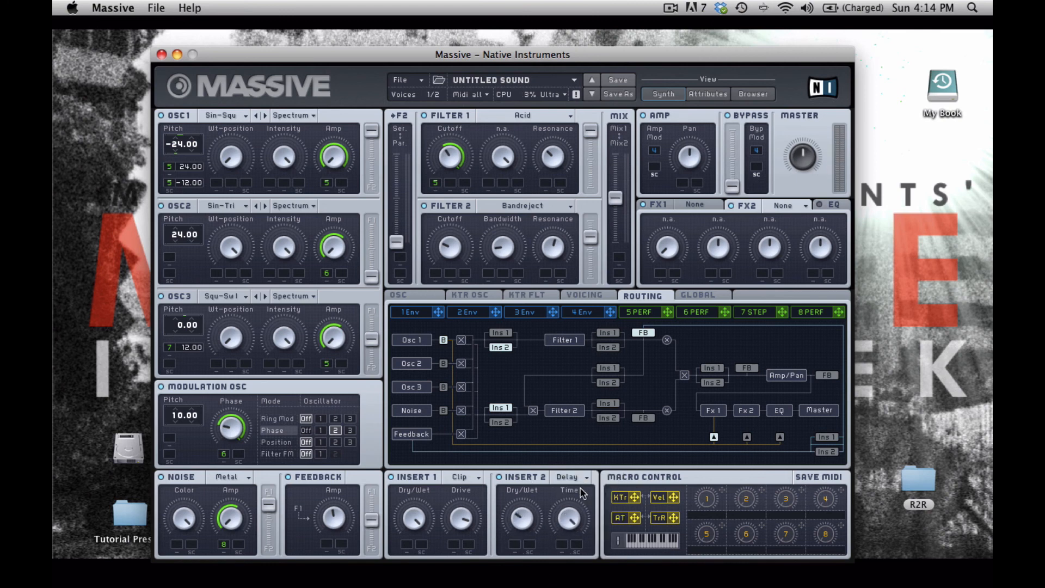
left_click(573, 475)
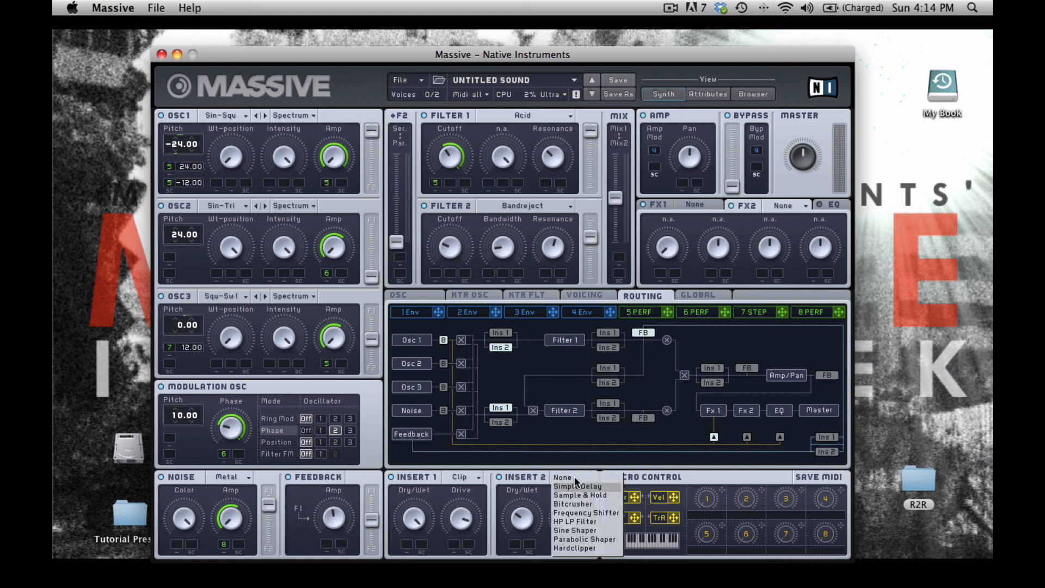
left_click(577, 512)
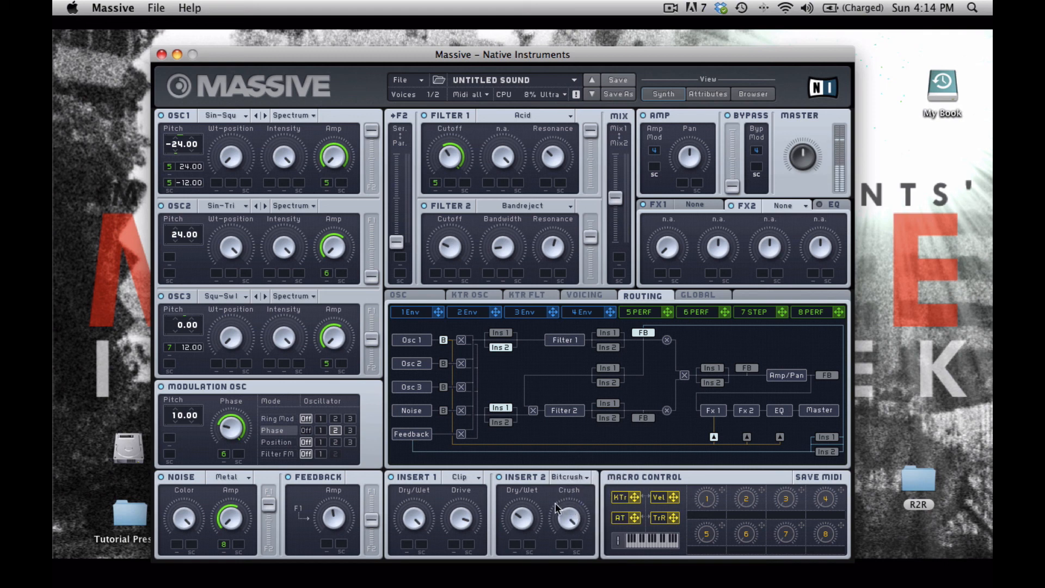
left_click(570, 475)
left_click(576, 488)
left_click(576, 477)
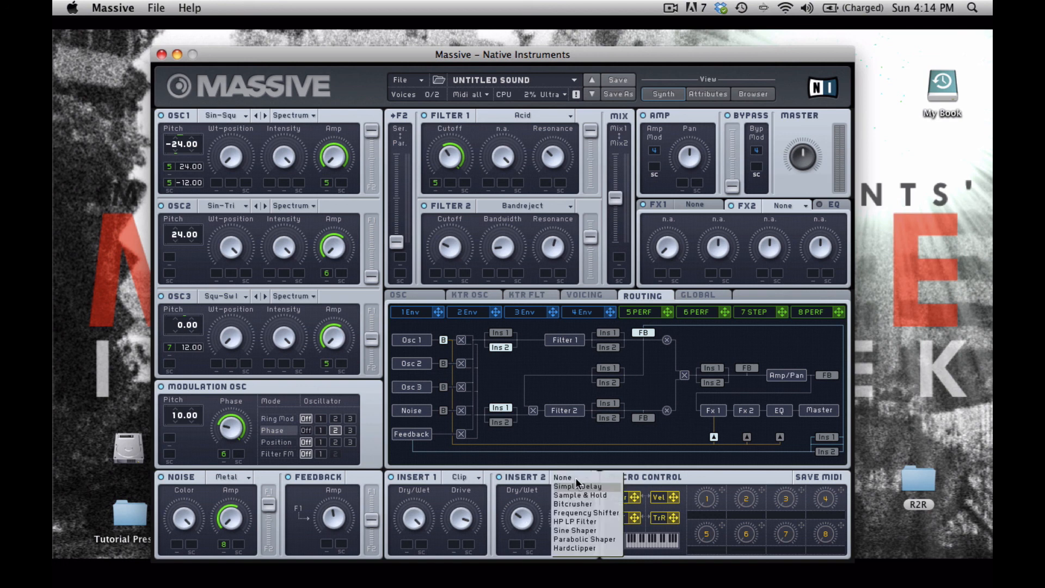
left_click(574, 493)
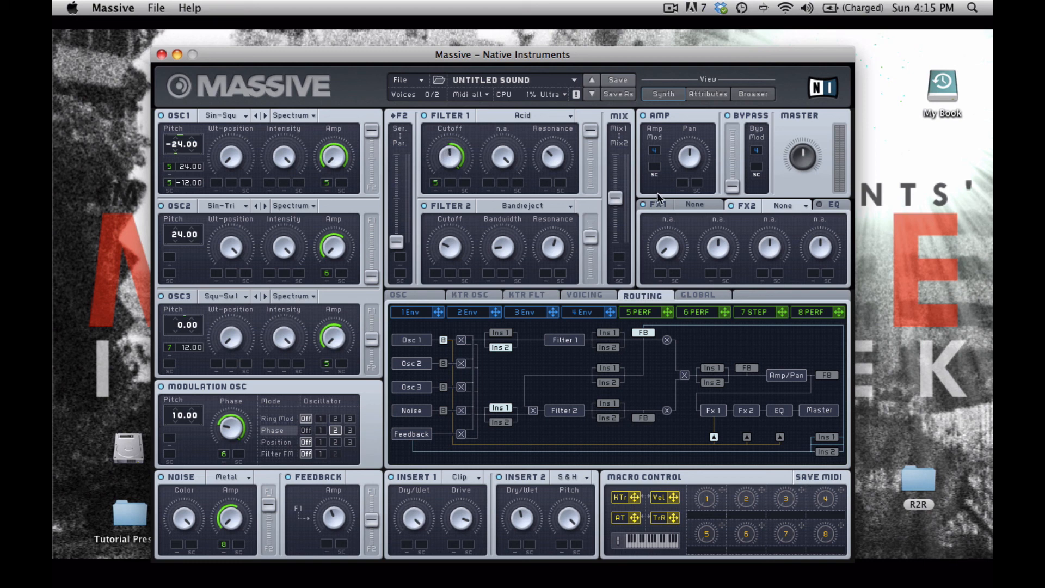
Step: Load Classic Tube into FX1, adjust its dry/wet and drive, and bring up the EQ settings
left_click(698, 206)
left_click(696, 206)
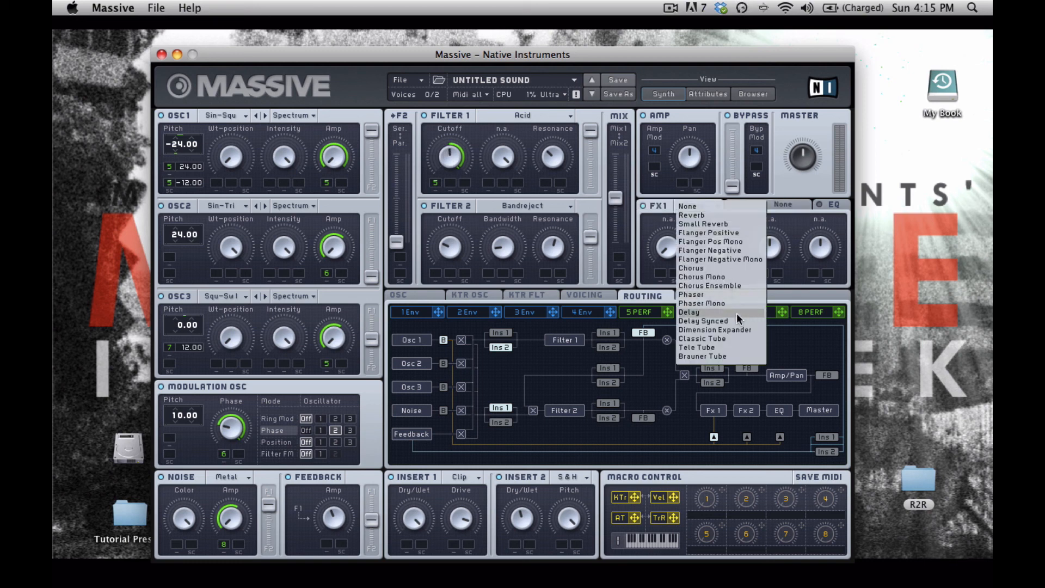
left_click(727, 338)
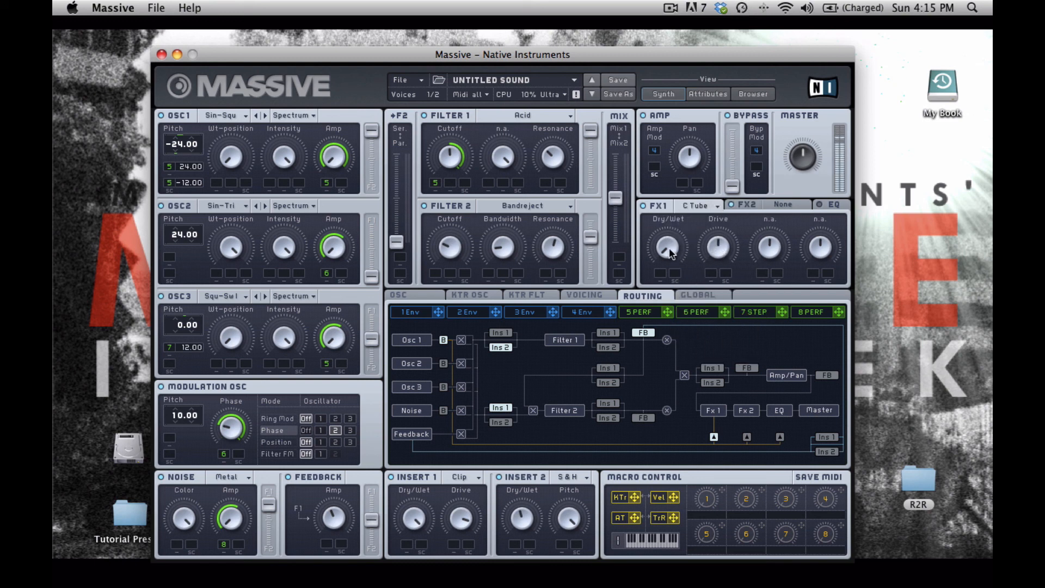
left_click_drag(659, 262, 655, 200)
left_click_drag(714, 228, 717, 255)
left_click(769, 201)
left_click(820, 201)
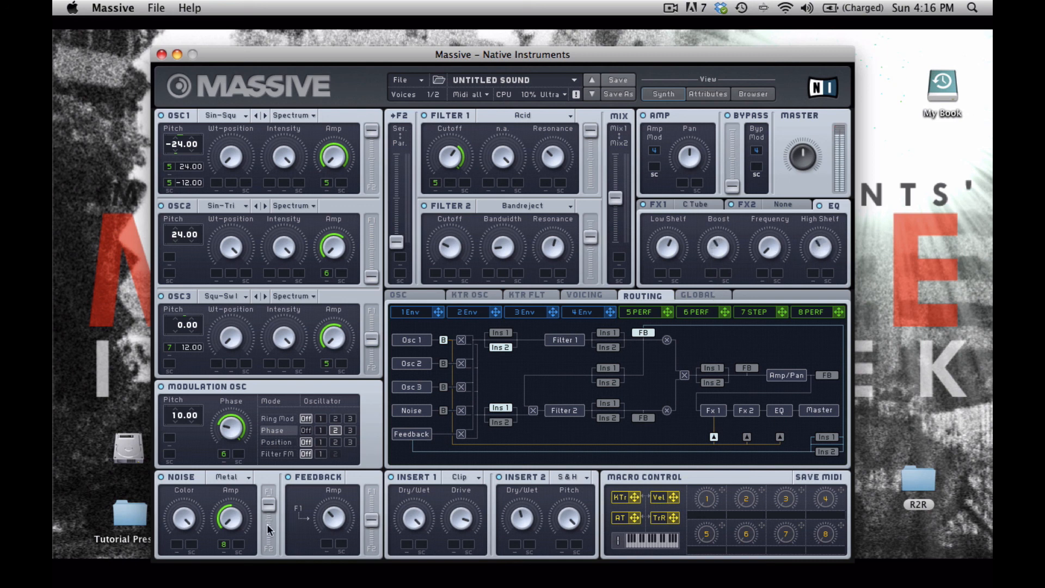
Step: Route the noise fully to Filter 2 and change Insert 1 to Parabolic Shaper
left_click_drag(267, 506, 276, 583)
left_click(470, 478)
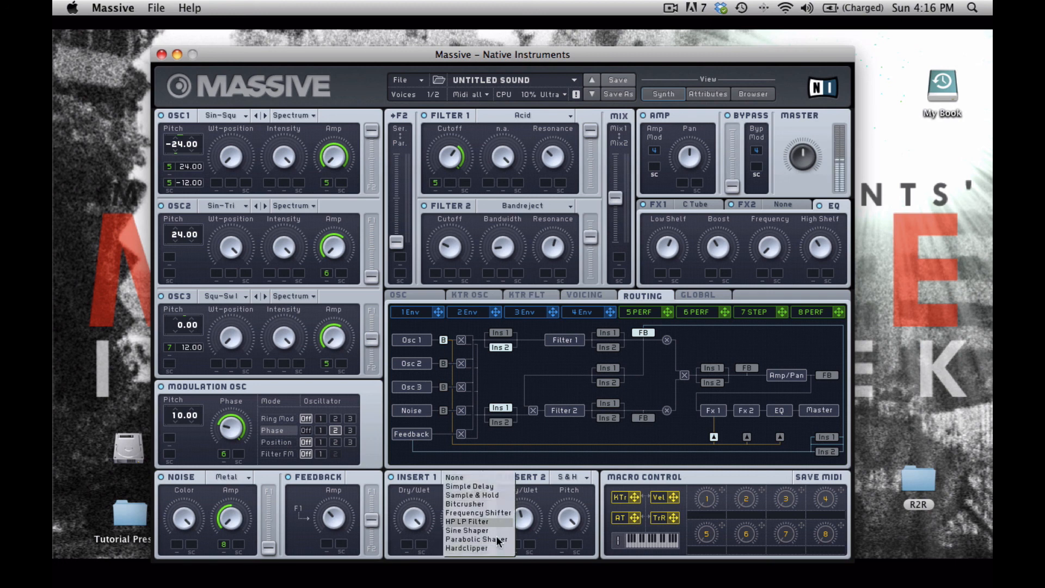
left_click(497, 541)
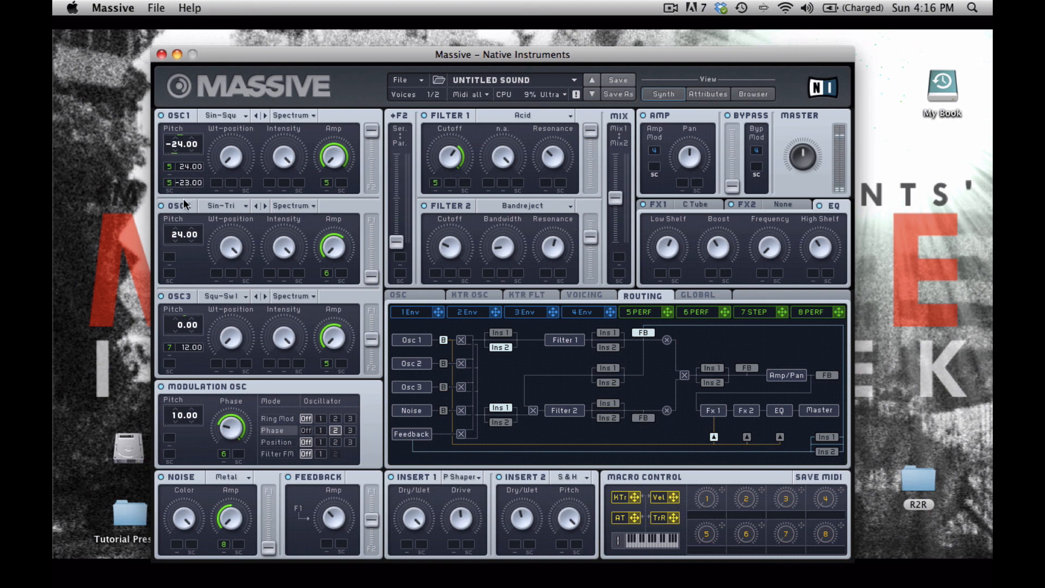
Step: Set Oscillator 1's second pitch modulation amount to -12.00 and fine-tune the EQ's boost and frequency
left_click_drag(184, 199, 185, 182)
left_click_drag(765, 248, 726, 249)
Step: Assign Macro 1 as the sidechain of Oscillator 1's amp modulation and name it KICK
left_click_drag(722, 493, 346, 190)
type("ICK")
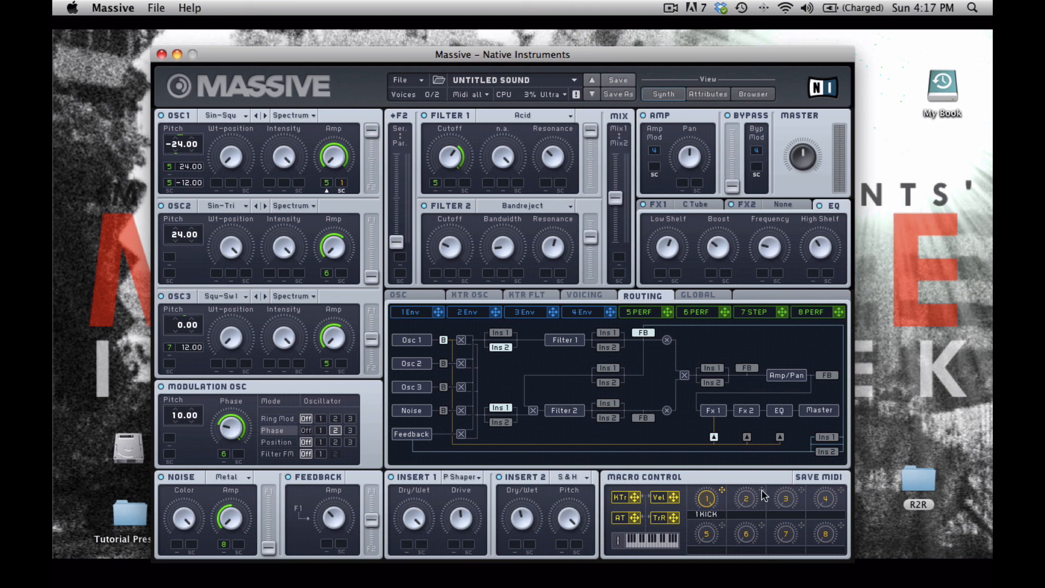
Step: Assign Macro 2, named SNARE, as the sidechain of Oscillator 2's amp modulation, and set Oscillator 2's pitch to 34.00
left_click_drag(764, 492, 342, 275)
type("SNARE")
key("Return")
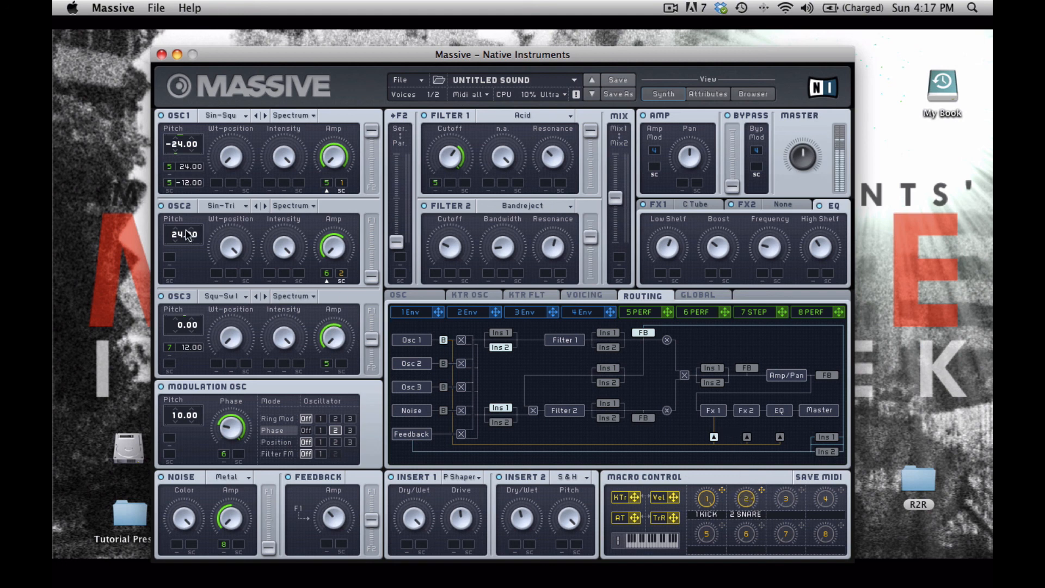
left_click_drag(185, 235, 195, 243)
Step: Name Macro 3 Hi Hat and assign it as the sidechain of the noise's amp modulation
double_click(797, 512)
type("3 Hi Hat")
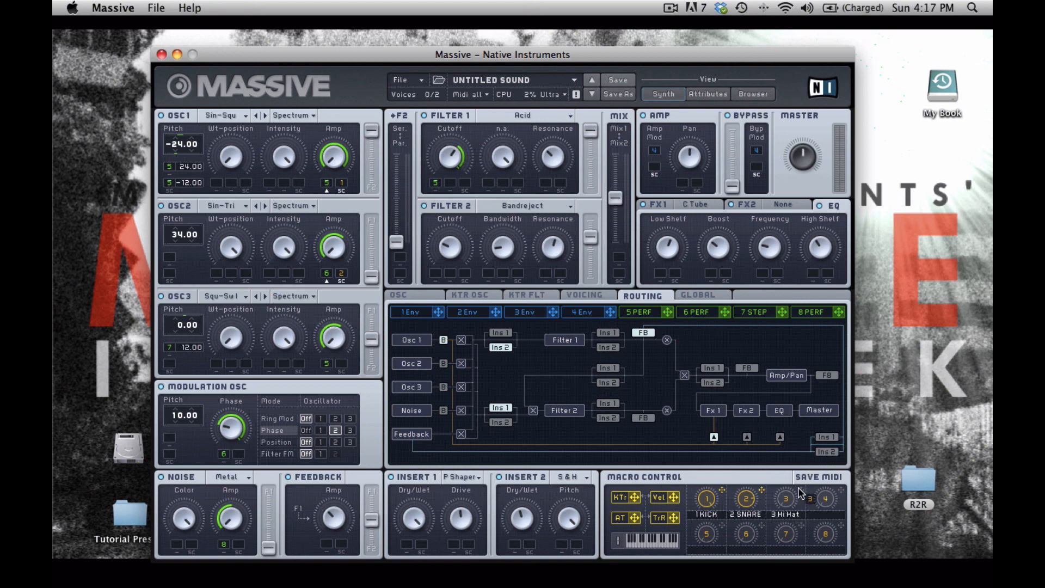
left_click_drag(799, 493, 238, 546)
Step: Assign Macro 4 to modulate the feedback amp and name it FEEDBACK
left_click_drag(841, 490, 327, 544)
double_click(826, 515)
type("FEe")
type("DBACK")
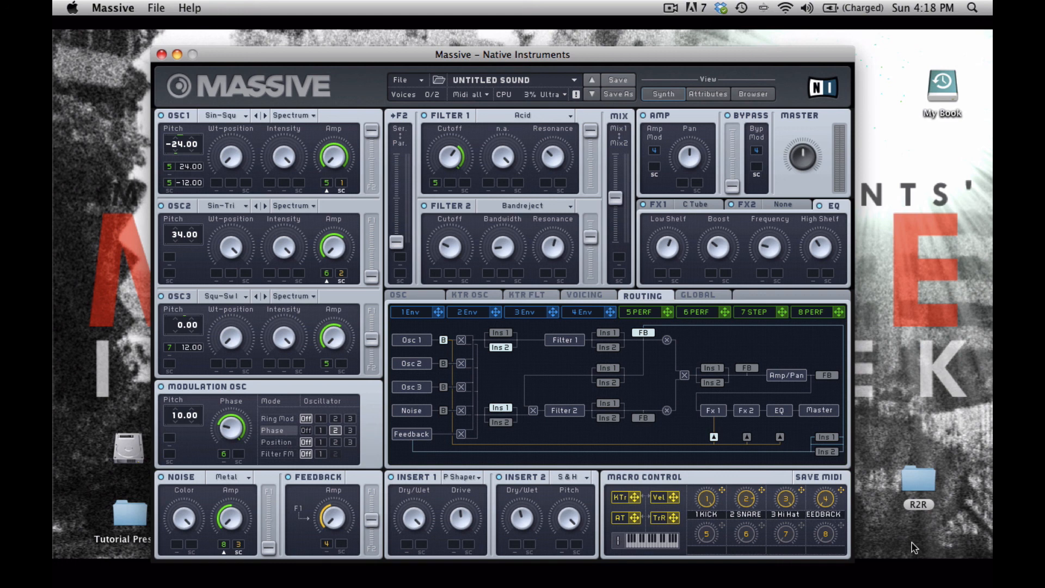
key("Return")
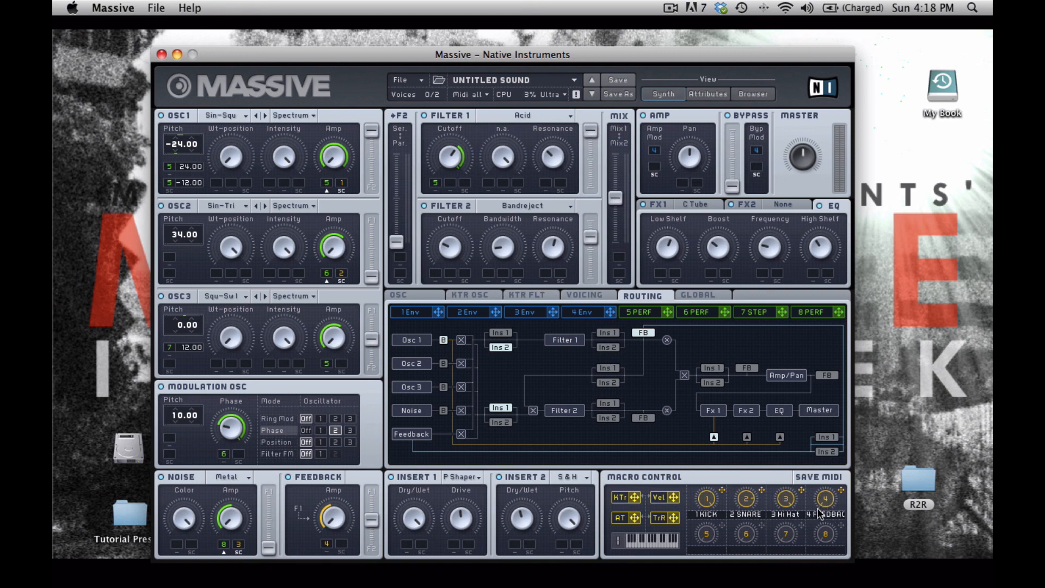